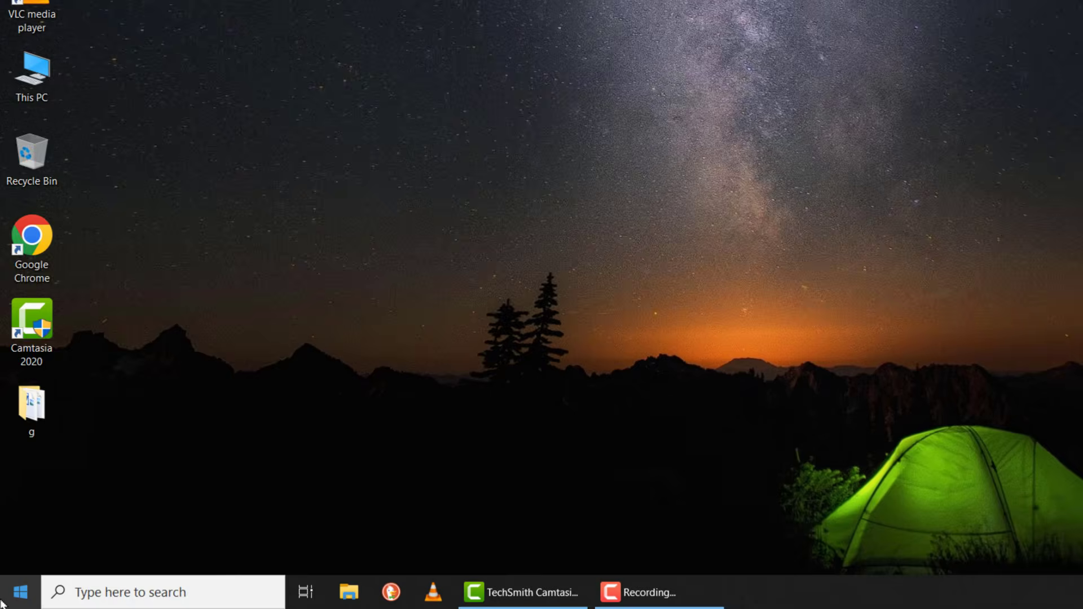
Open the Windows Prefetch folder by running PREFETCH from the Run dialog.
right_click(2, 603)
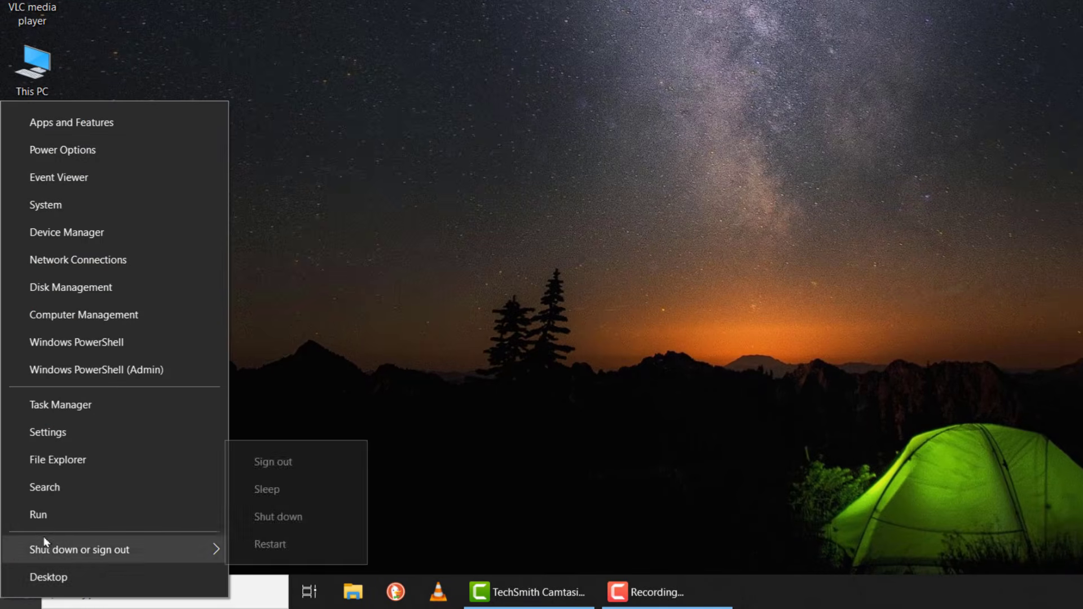
left_click(13, 515)
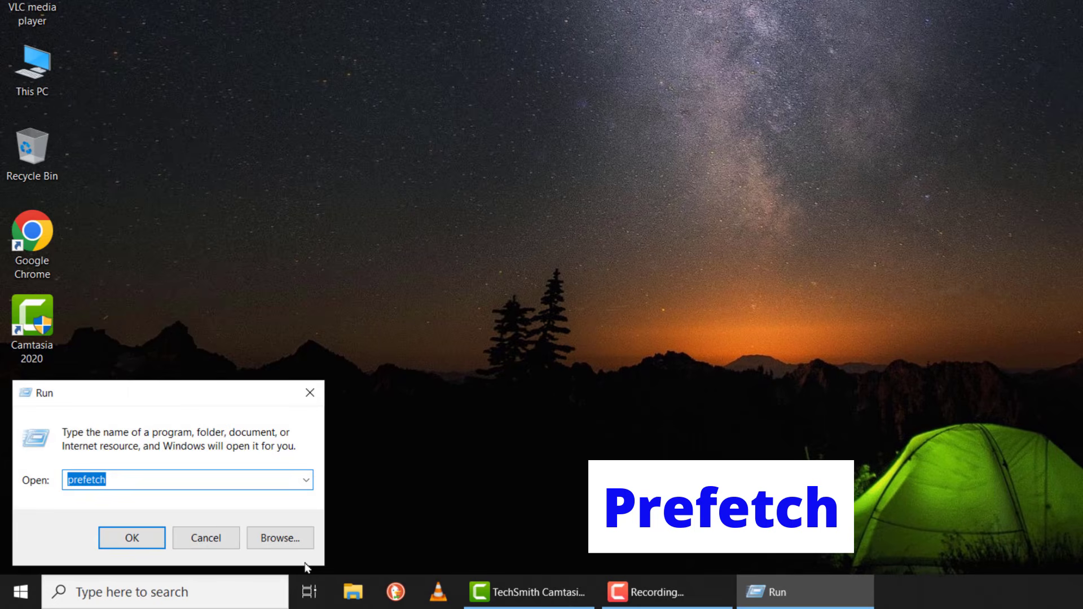
type("PREFETCH")
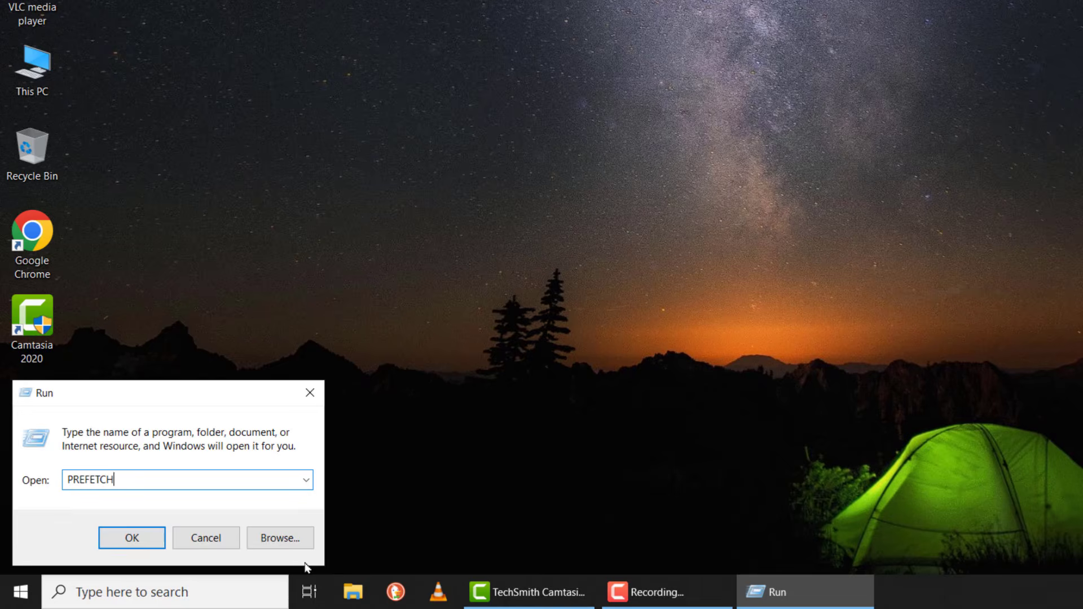
key("Return")
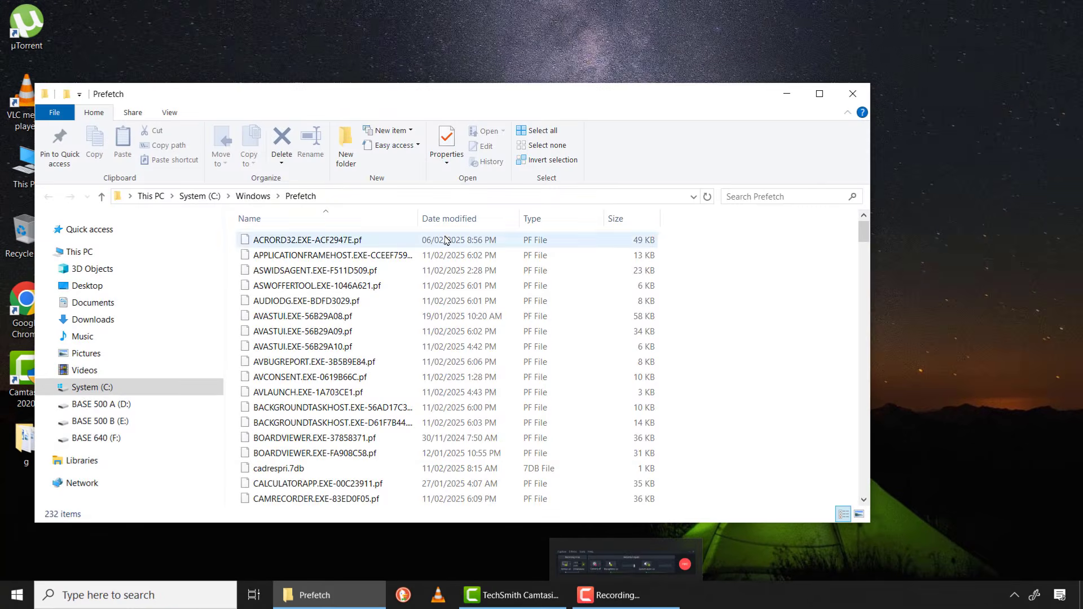
Permanently delete all files in the Prefetch folder, retrying and finally skipping the file in use, and close the folder.
left_click(313, 346)
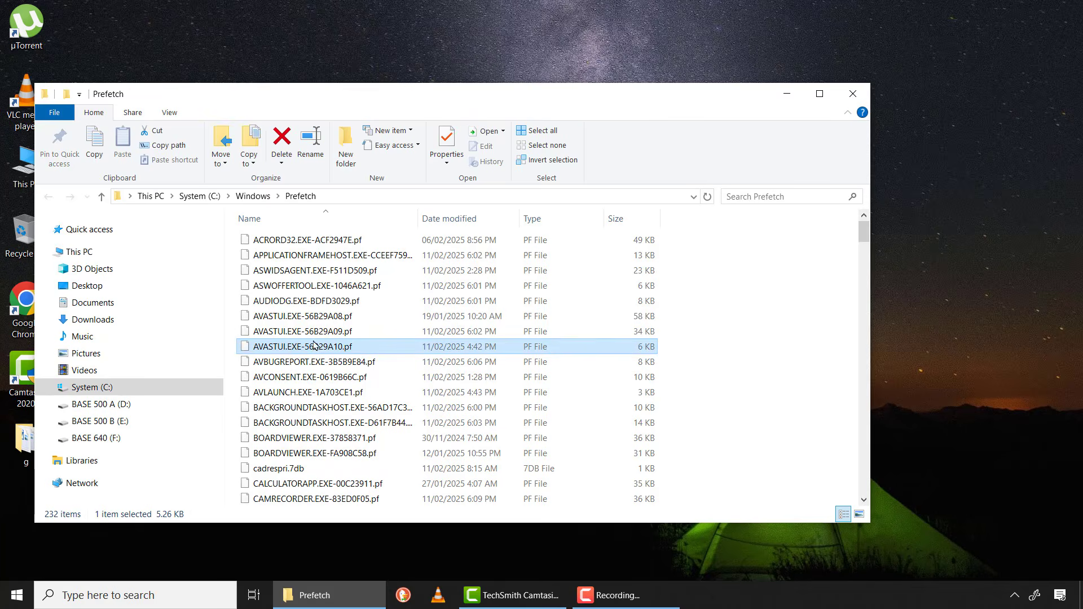
key("ctrl+a")
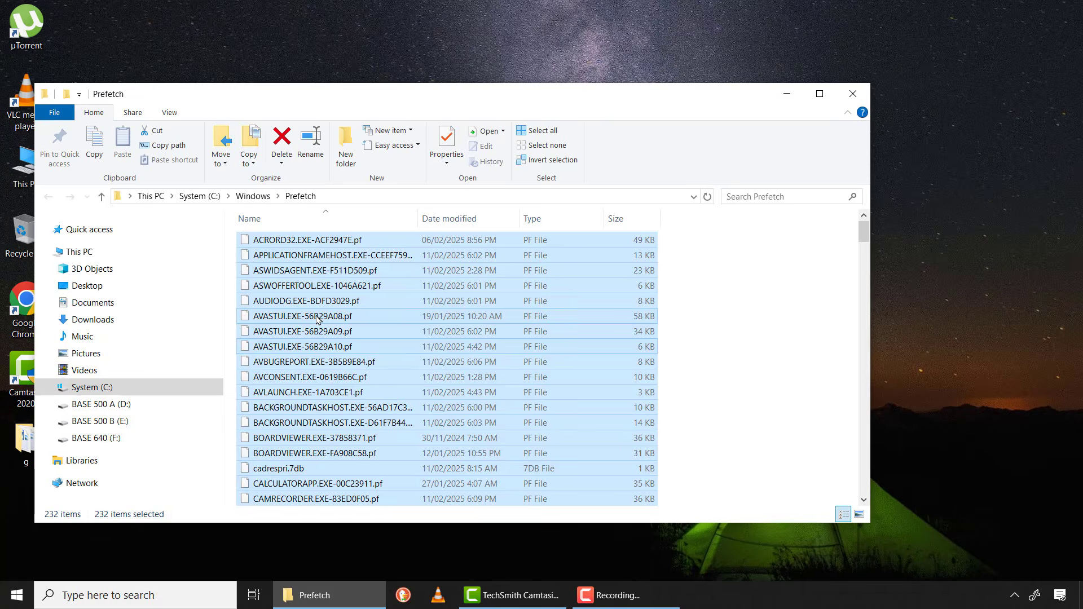
key("shift")
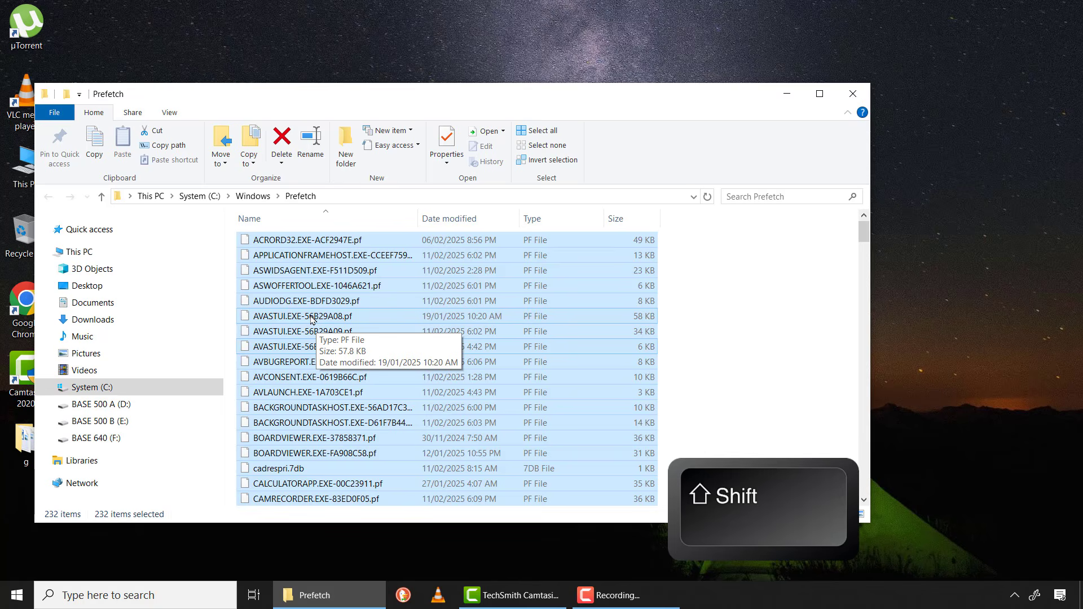
key("shift+Delete")
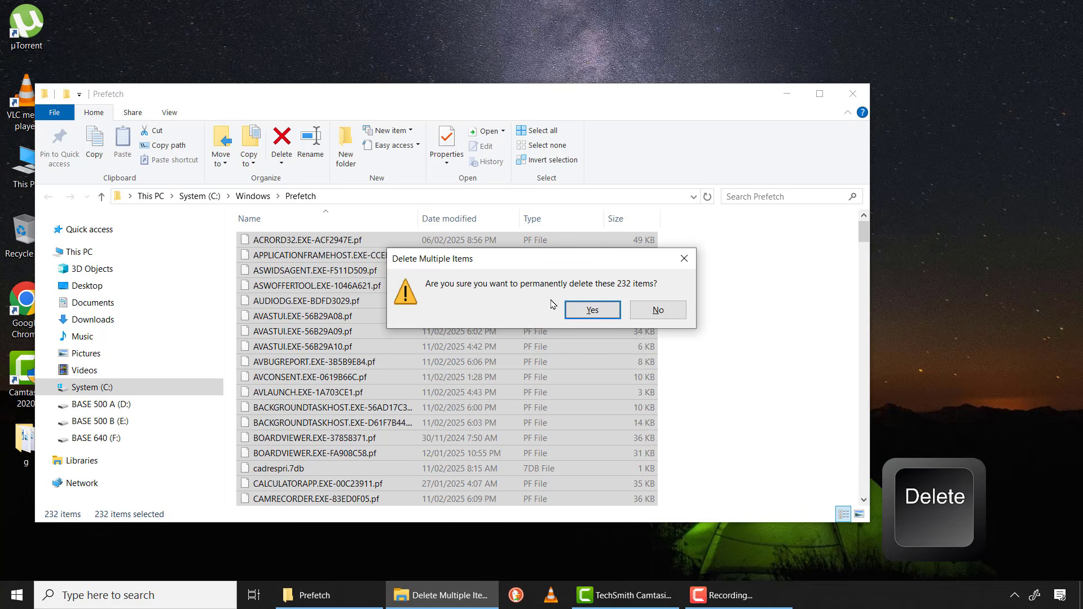
left_click(589, 310)
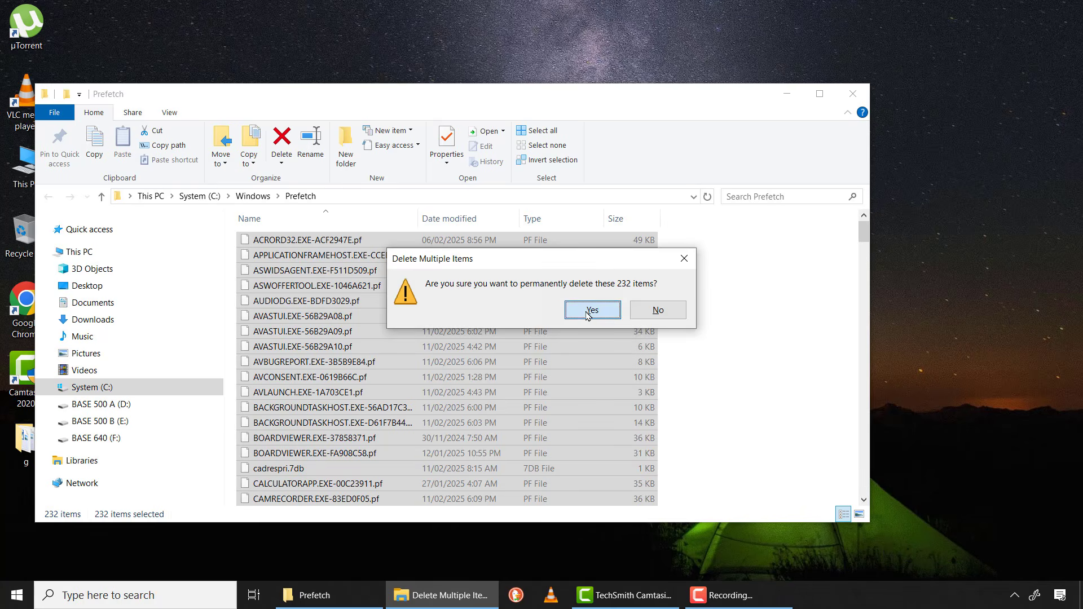
left_click(218, 270)
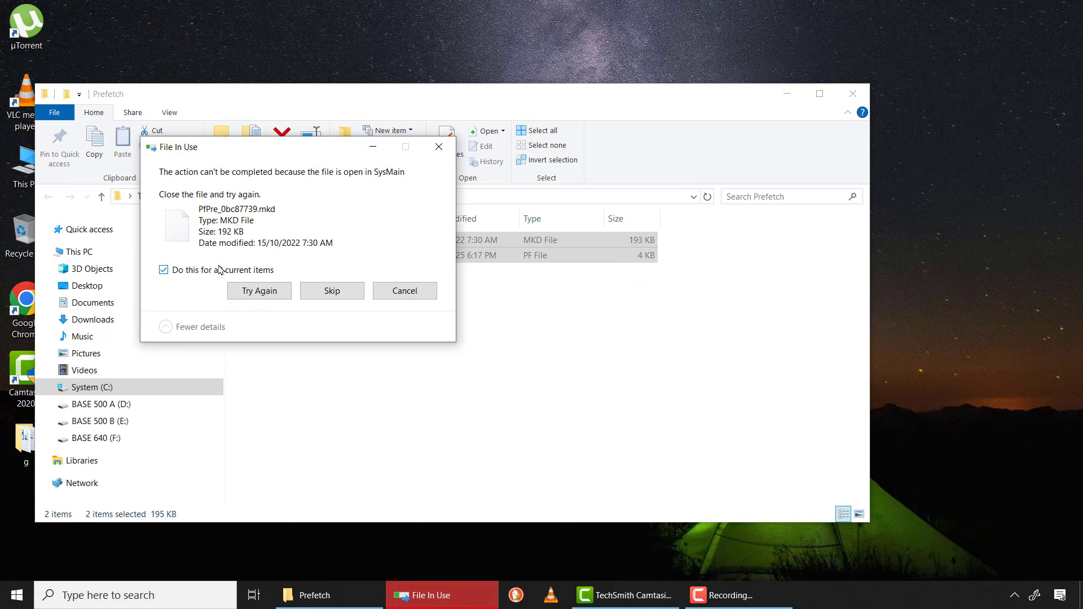
left_click(253, 291)
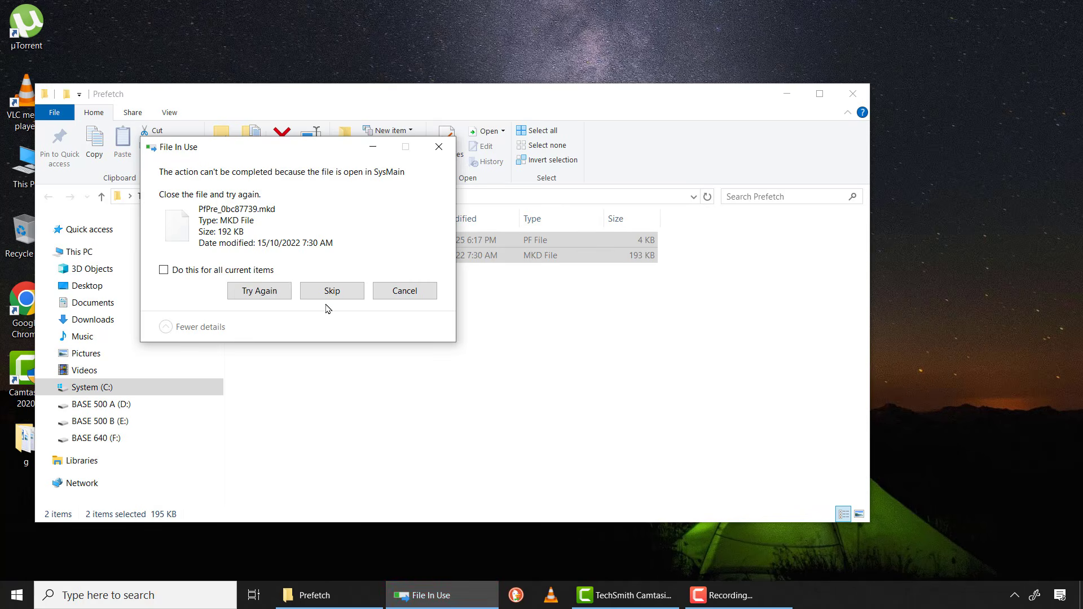
left_click(332, 297)
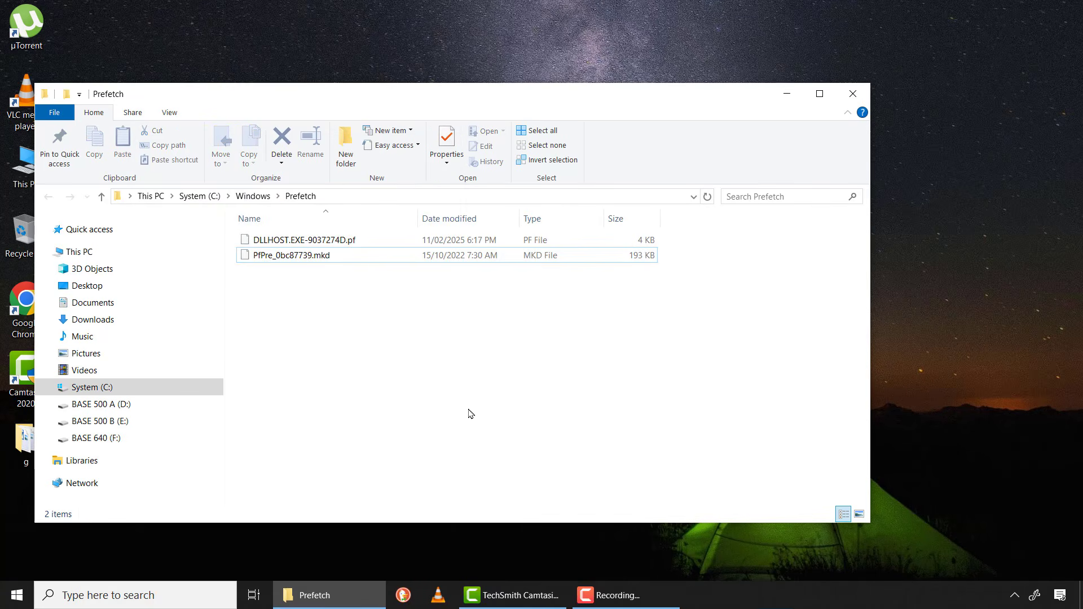
left_click(852, 94)
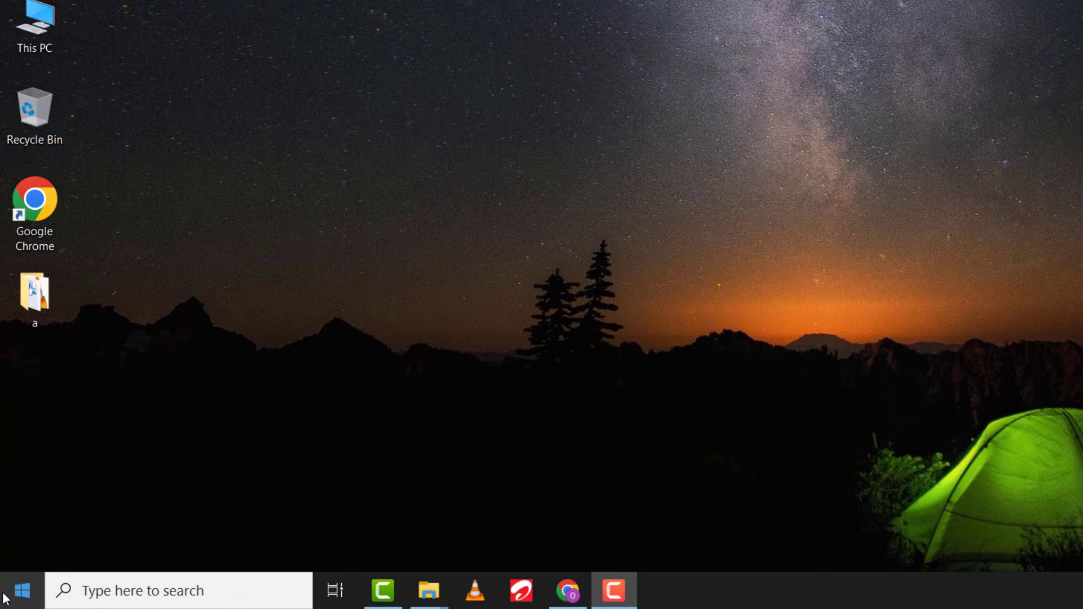
Open the Windows Temp folder by running temp from the Run dialog.
right_click(6, 597)
left_click(46, 510)
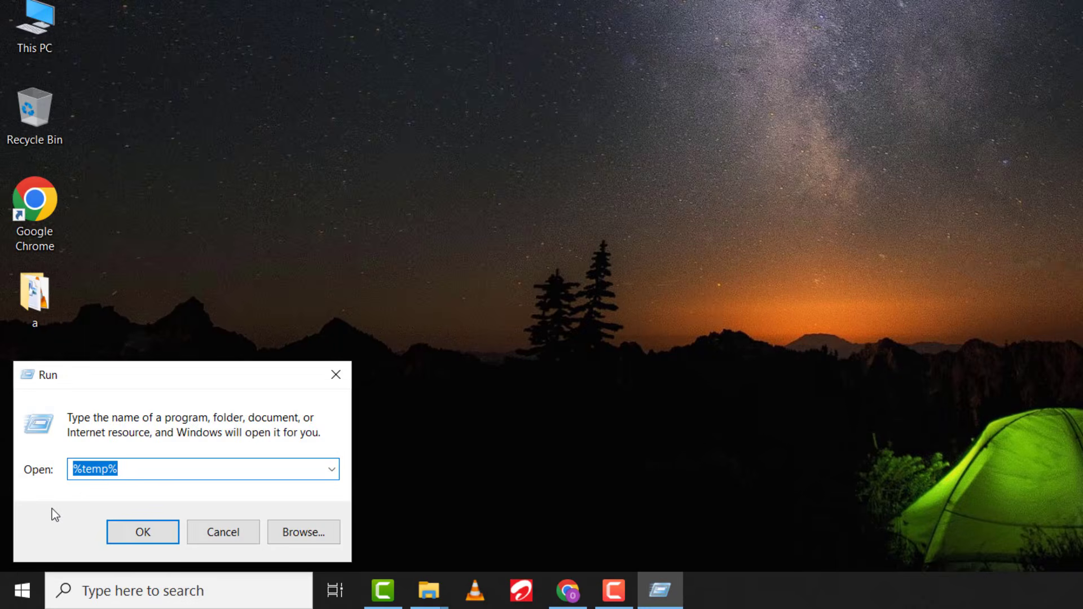
type("temp")
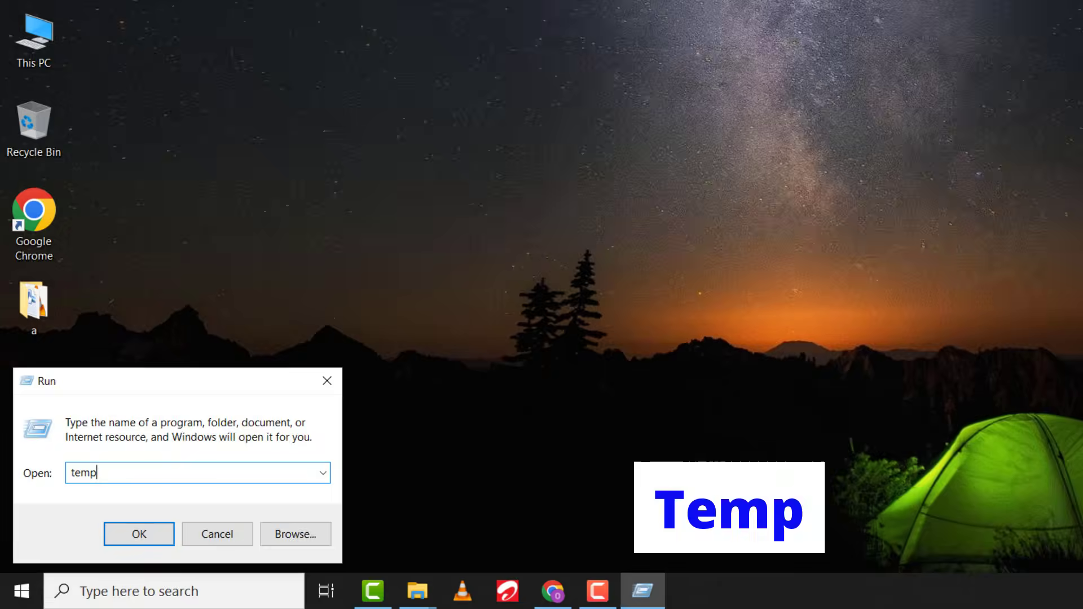
key("Return")
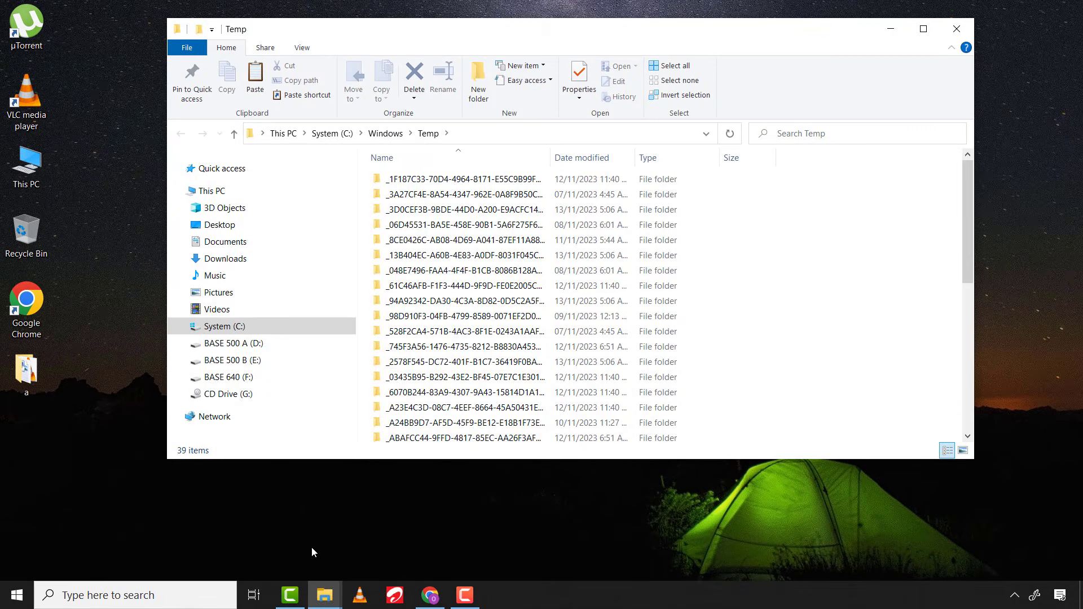
Permanently delete everything in the Windows Temp folder, skipping all protected or in-use items, and close the folder.
left_click(530, 285)
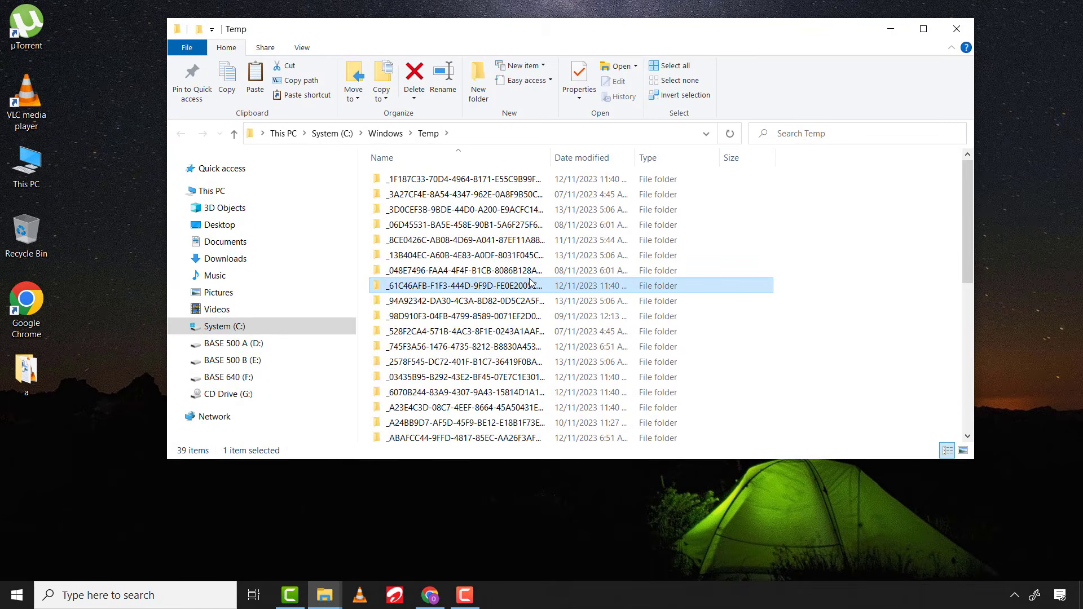
key("ctrl+a")
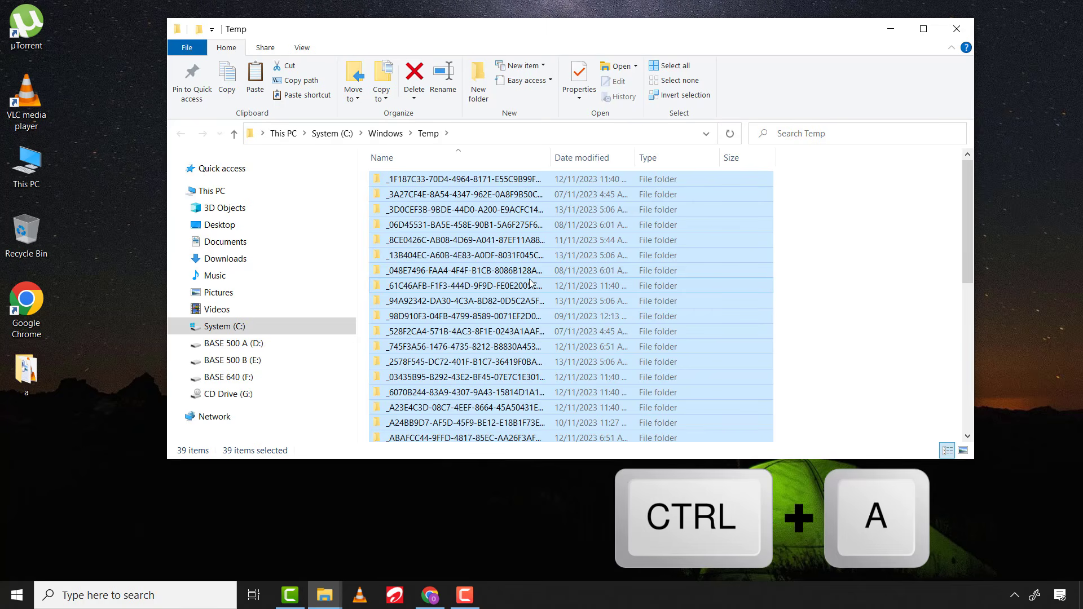
key("shift+Delete")
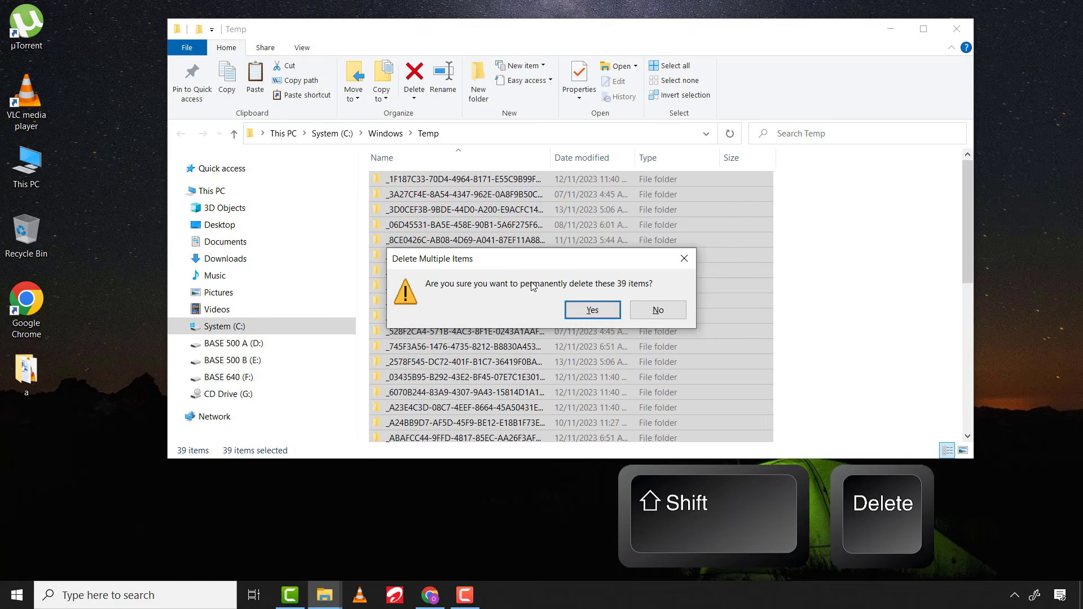
left_click(591, 310)
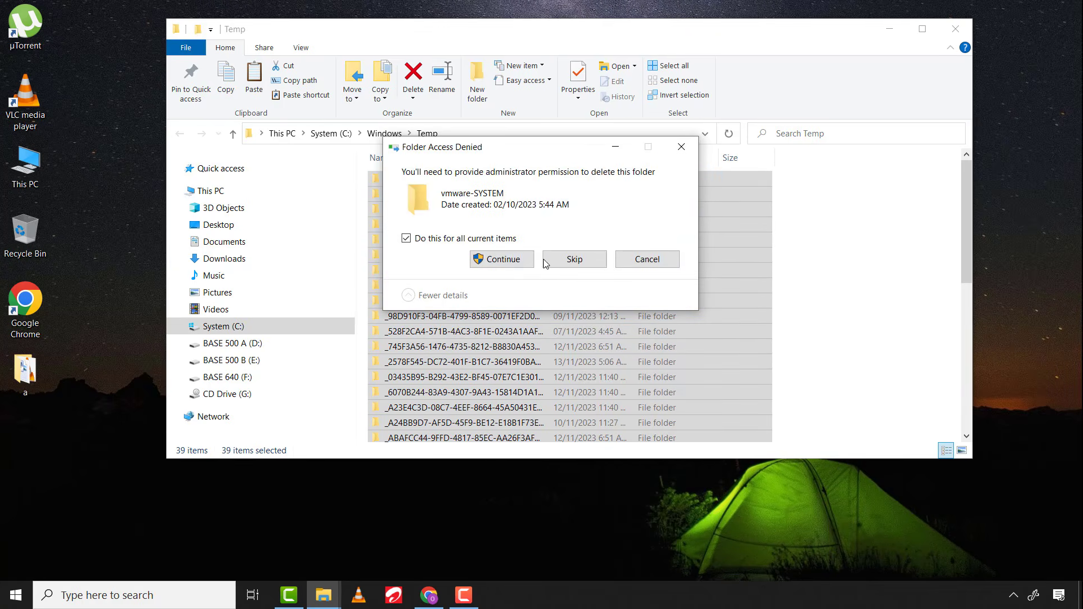
left_click(573, 260)
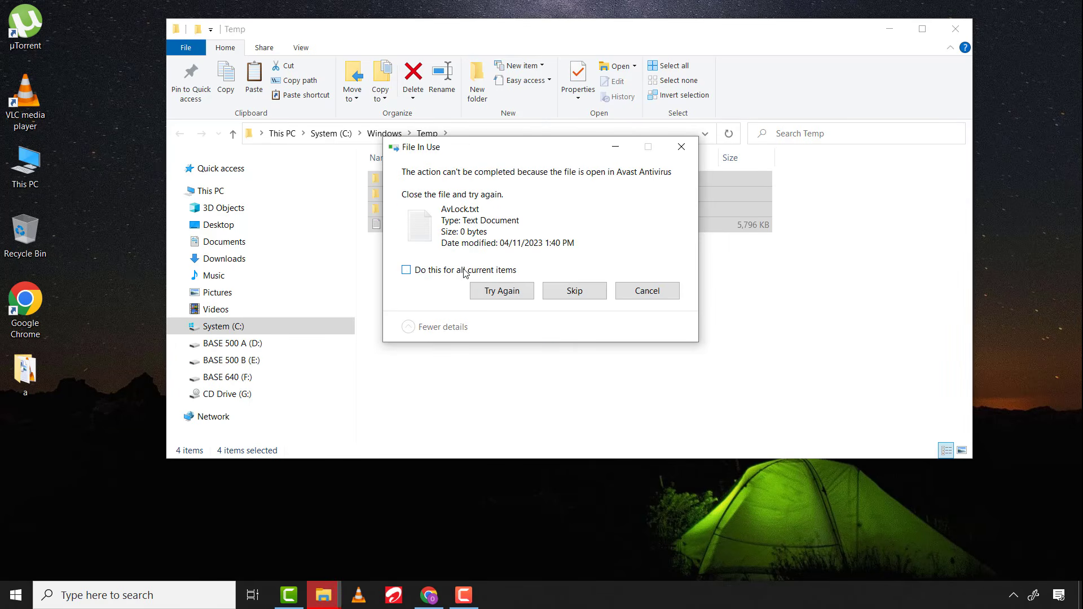
left_click(570, 293)
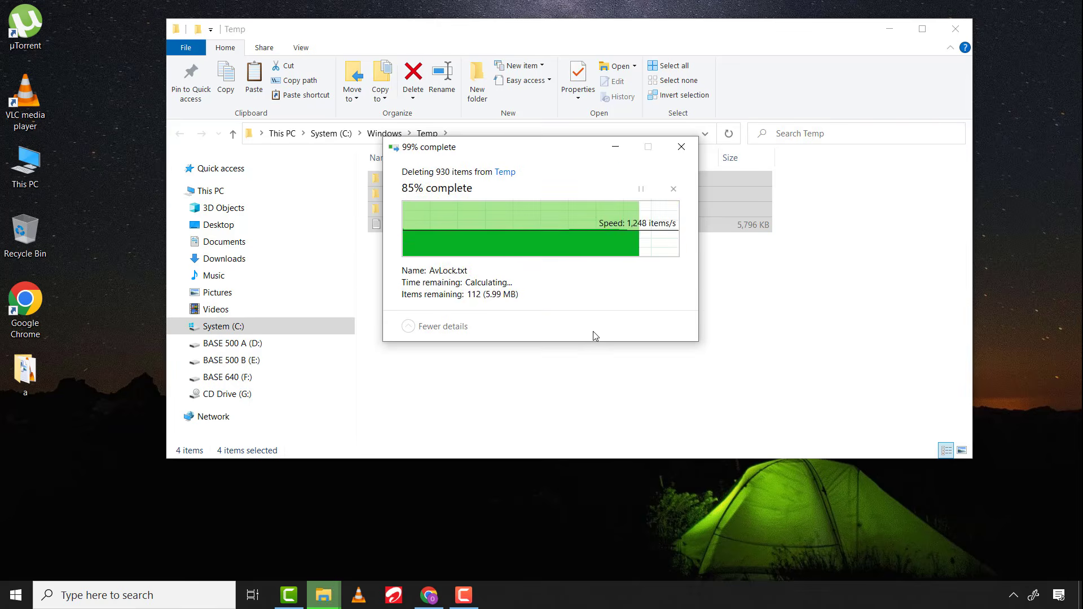
left_click(593, 336)
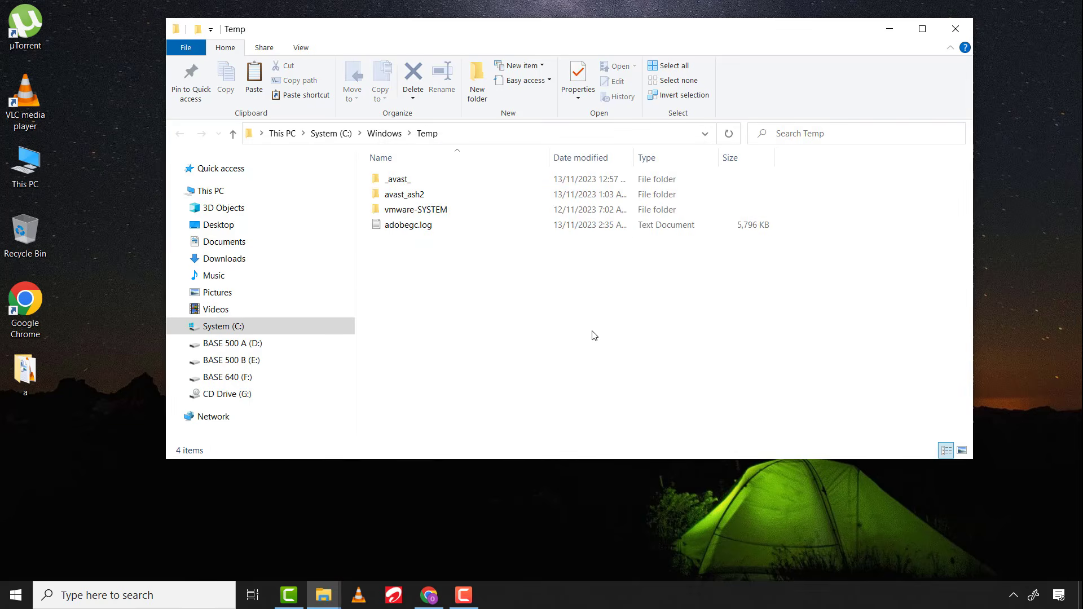
left_click(953, 28)
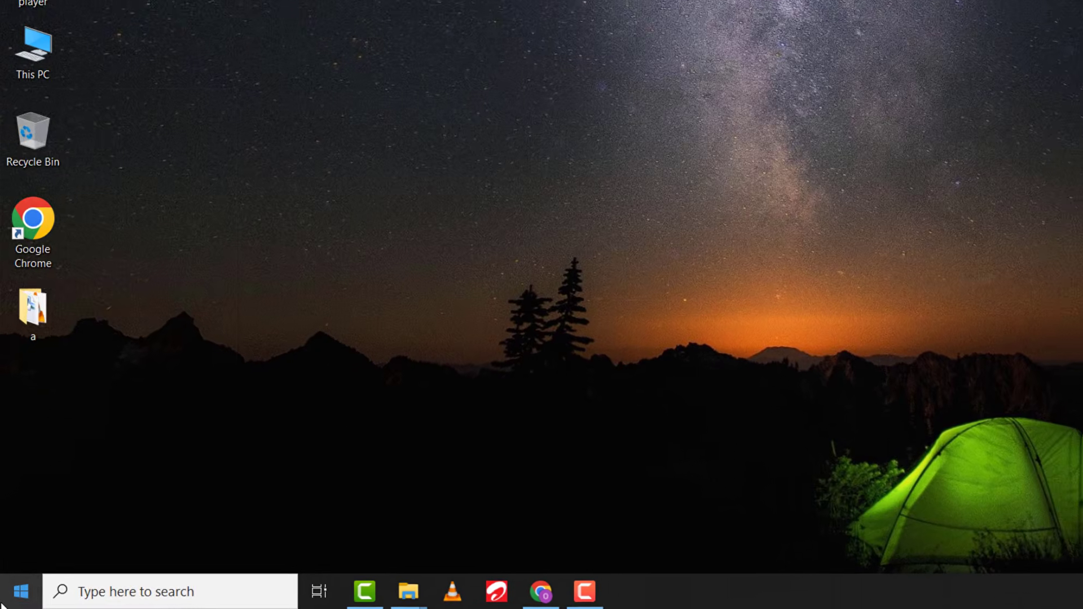
Open the user's local Temp folder by running %temp% from the Run dialog.
right_click(6, 602)
left_click(46, 511)
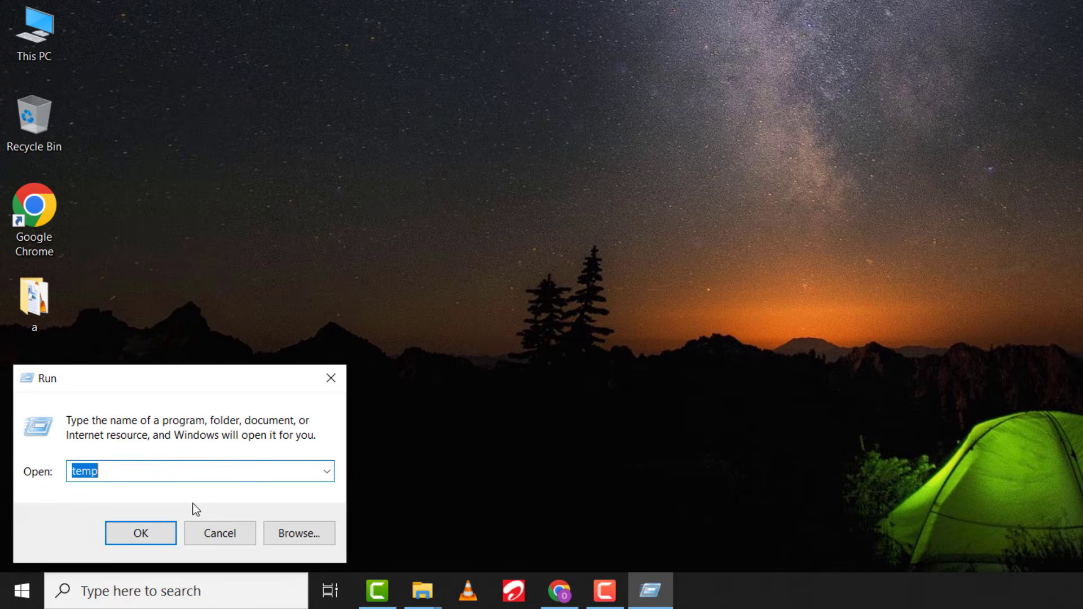
type("%")
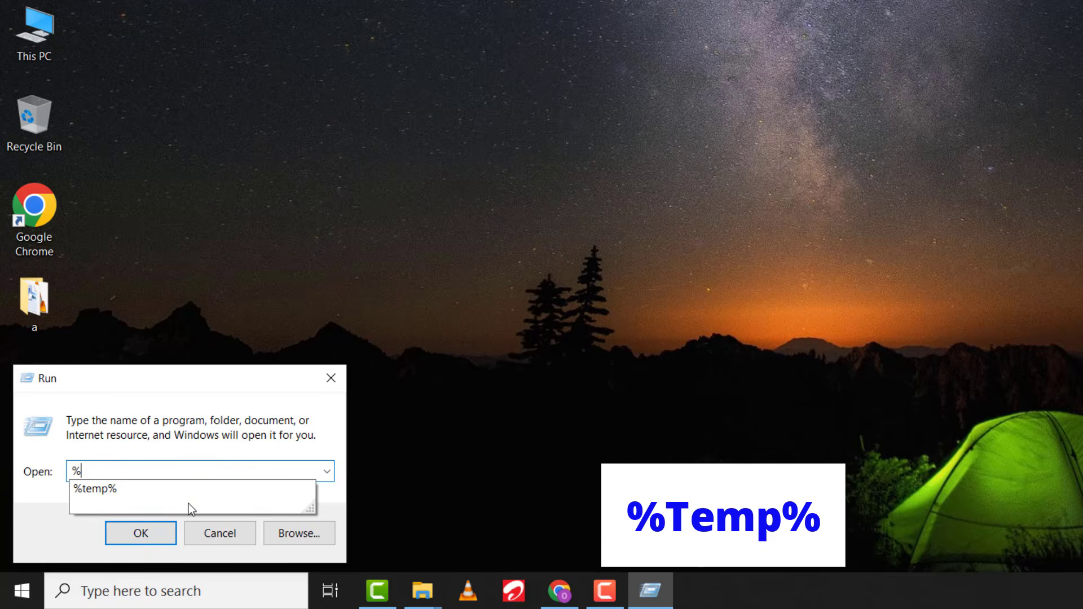
type("temp%")
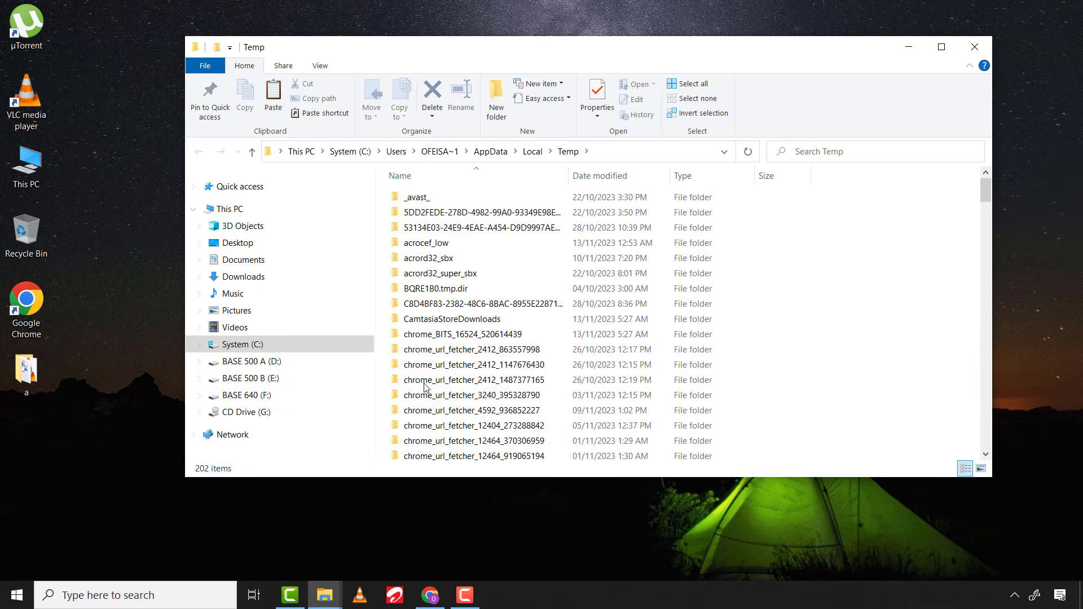
Permanently delete everything in the user's local Temp folder, skipping all current items that need administrator permission or are in use.
left_click(482, 350)
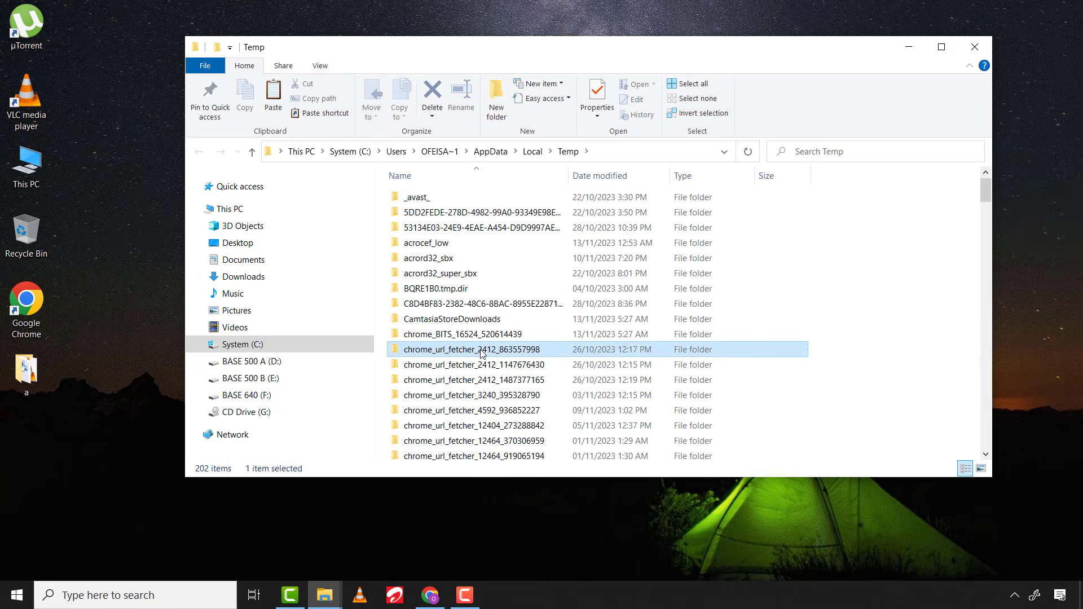
key("ctrl+a")
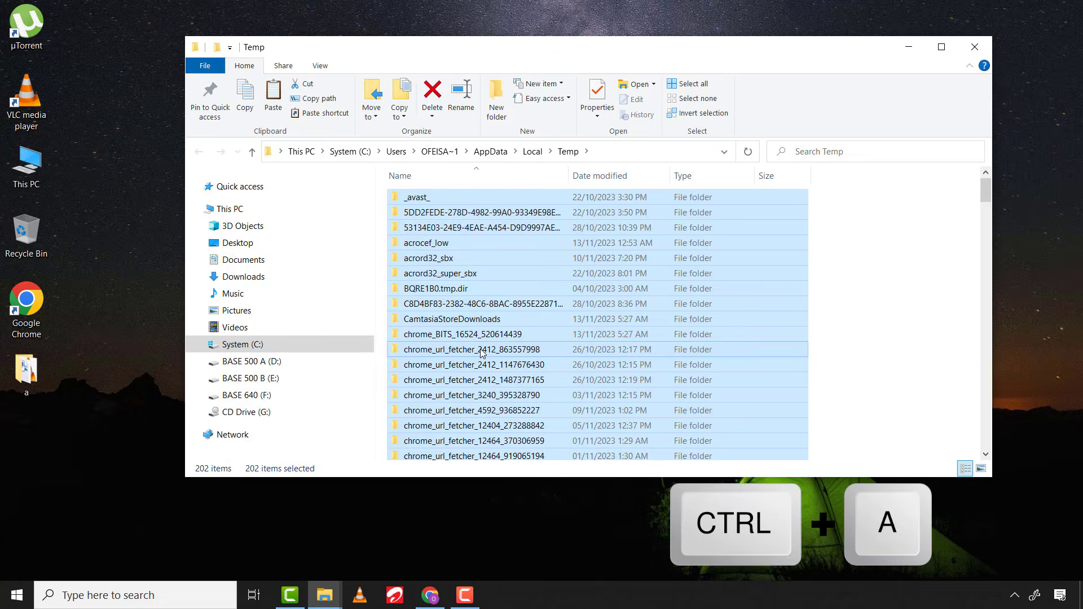
key("shift+Delete")
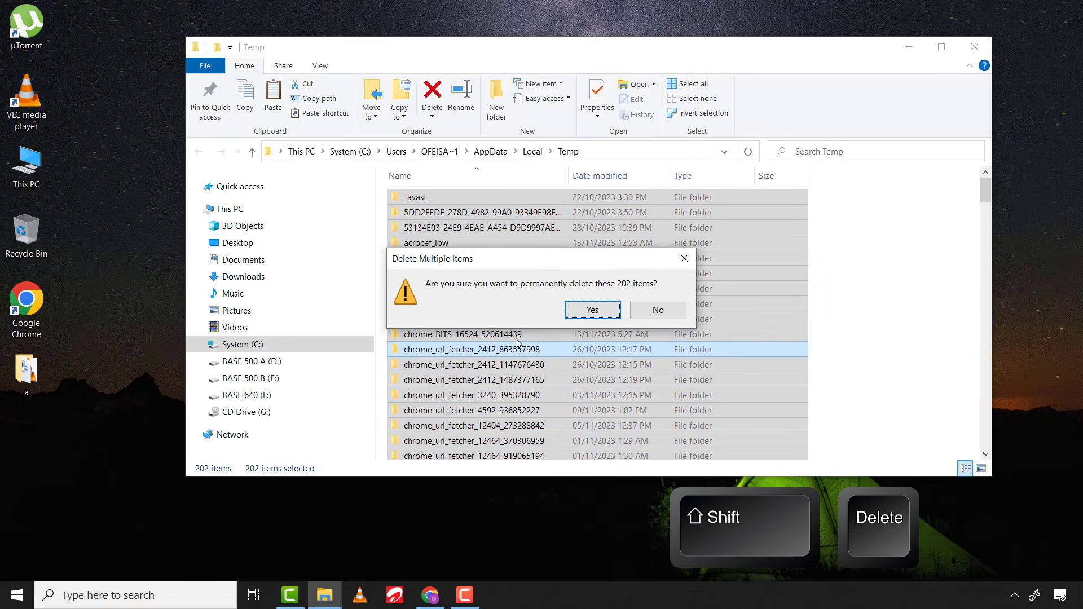
left_click(599, 314)
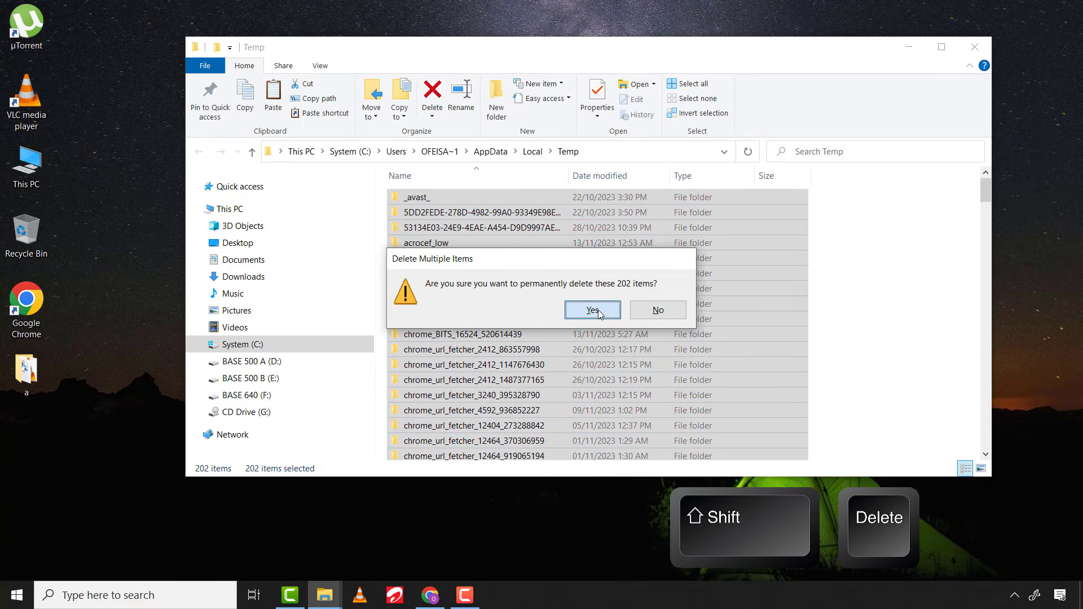
left_click(598, 312)
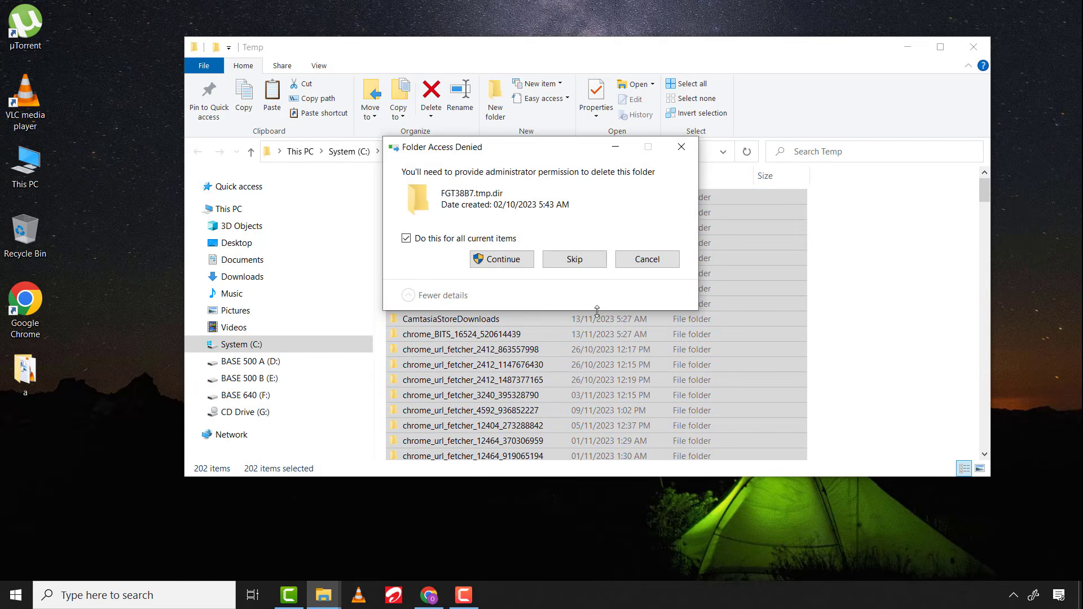
left_click(564, 260)
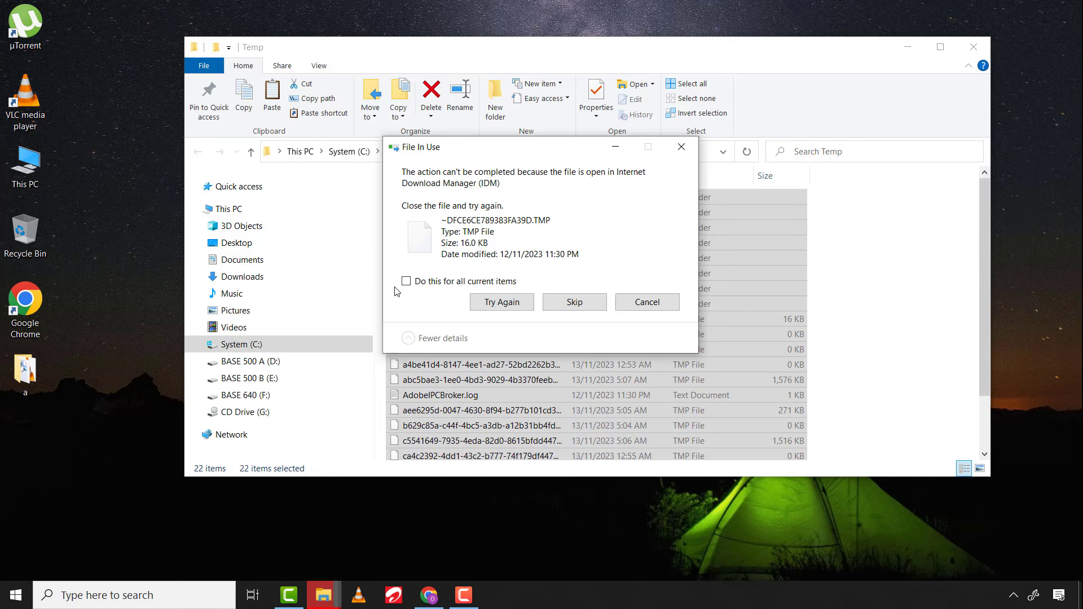
left_click(405, 281)
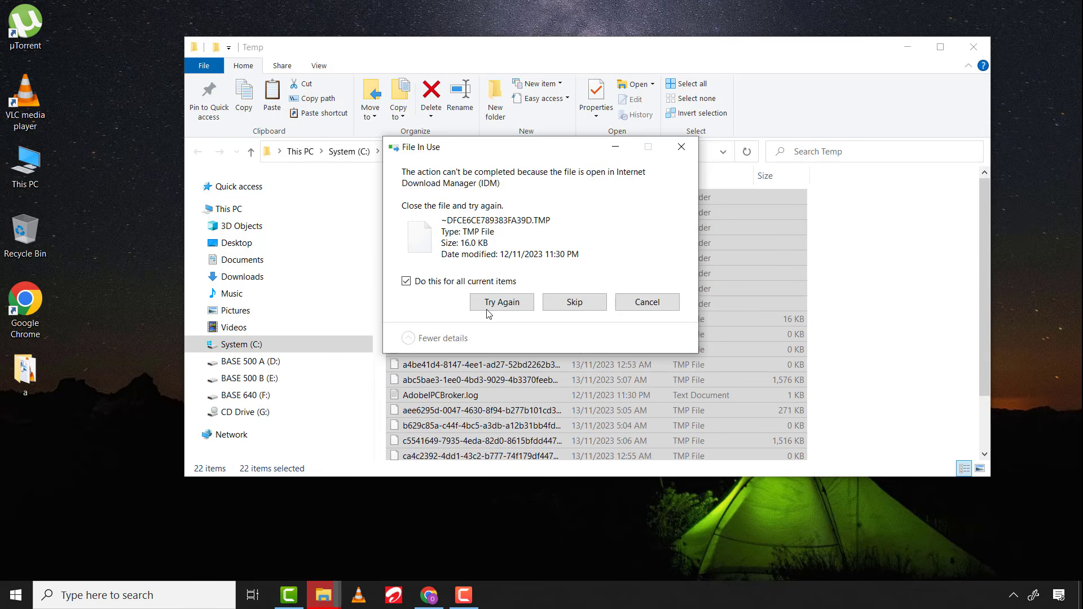
left_click(574, 302)
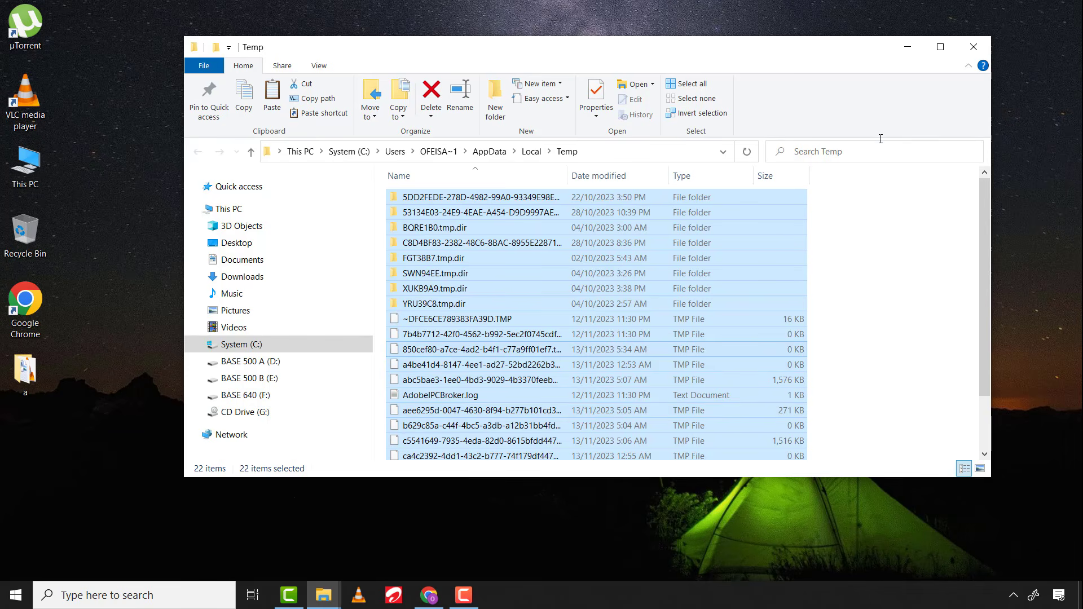
Close the local Temp folder, then start Disk Cleanup and choose System (C:) as the drive to clean up.
left_click(934, 29)
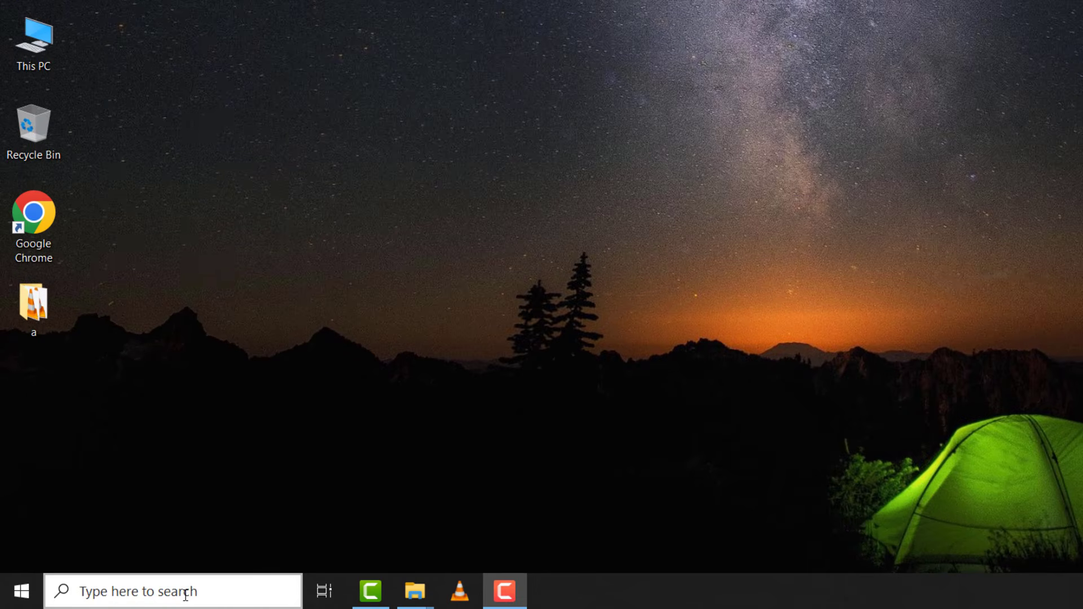
left_click(184, 593)
type("DISKCL")
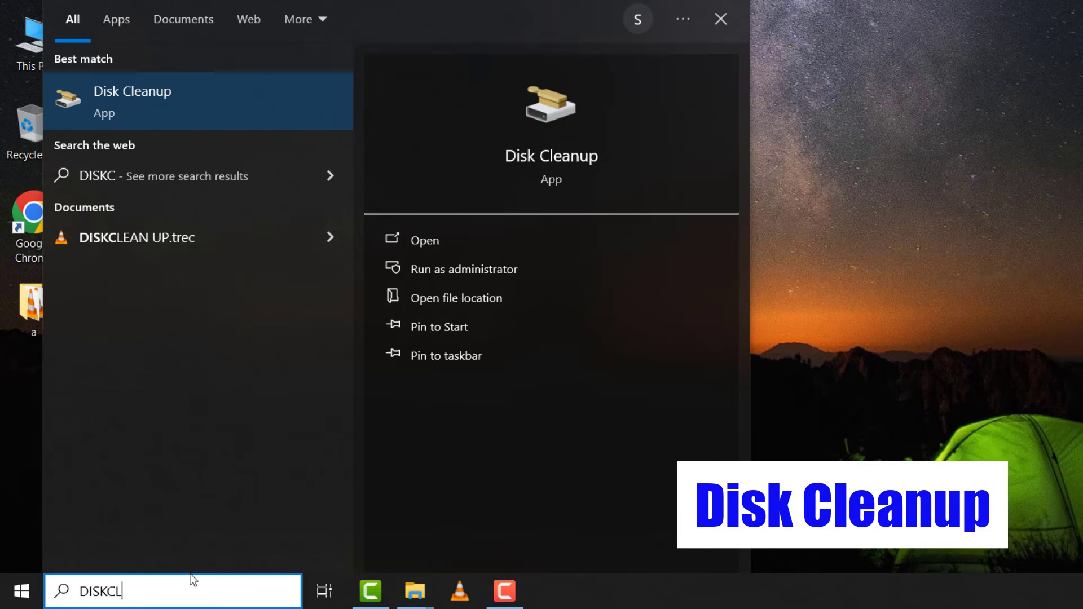
type("EAN")
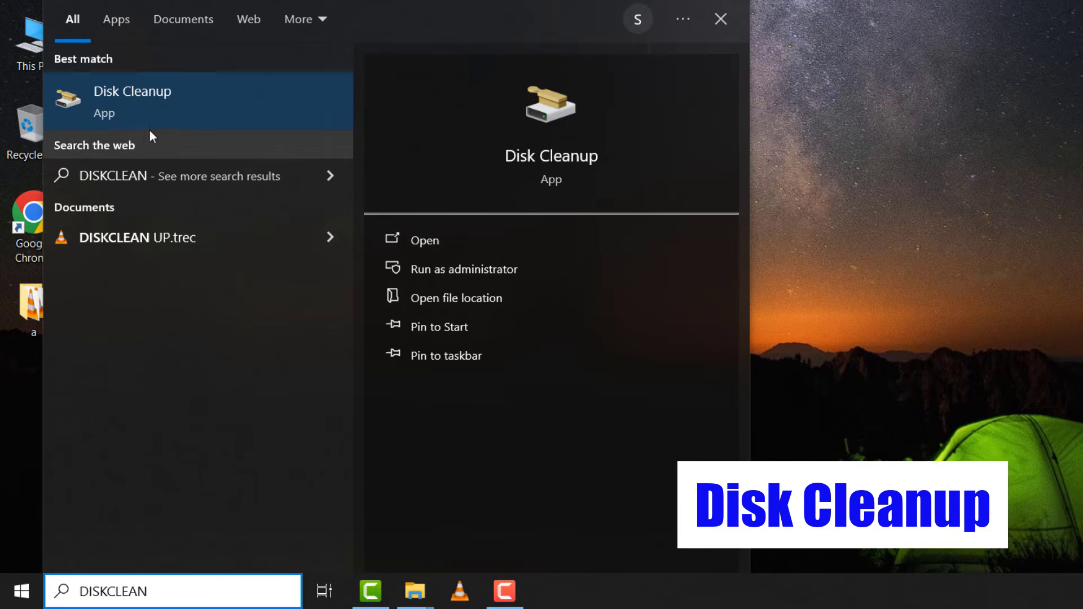
left_click(151, 107)
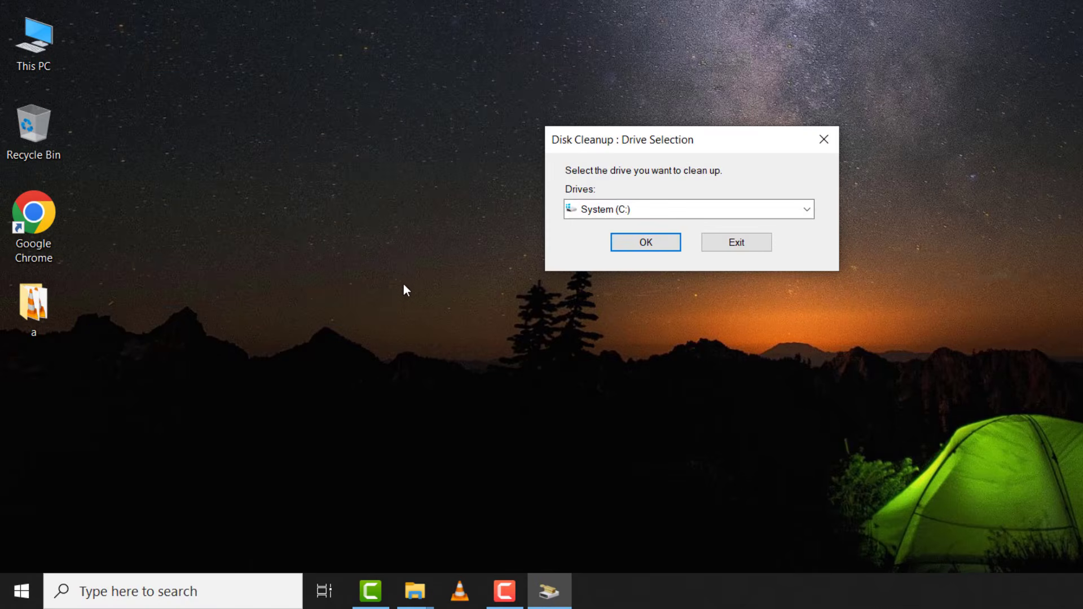
left_click(646, 242)
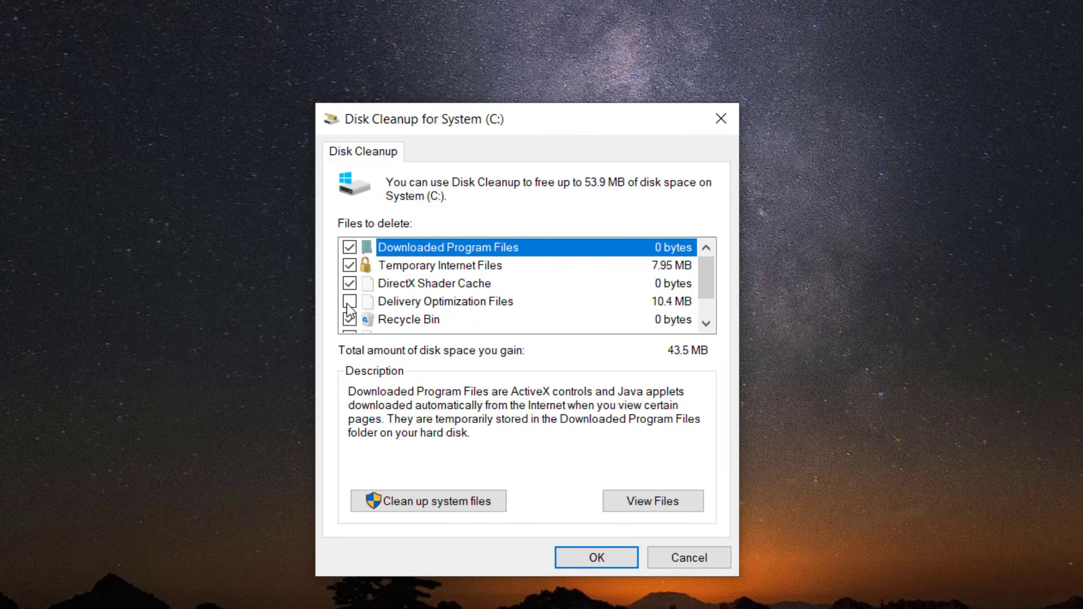
Include Delivery Optimization Files in the cleanup and rescan System (C:) with system files included.
left_click_drag(706, 281, 708, 245)
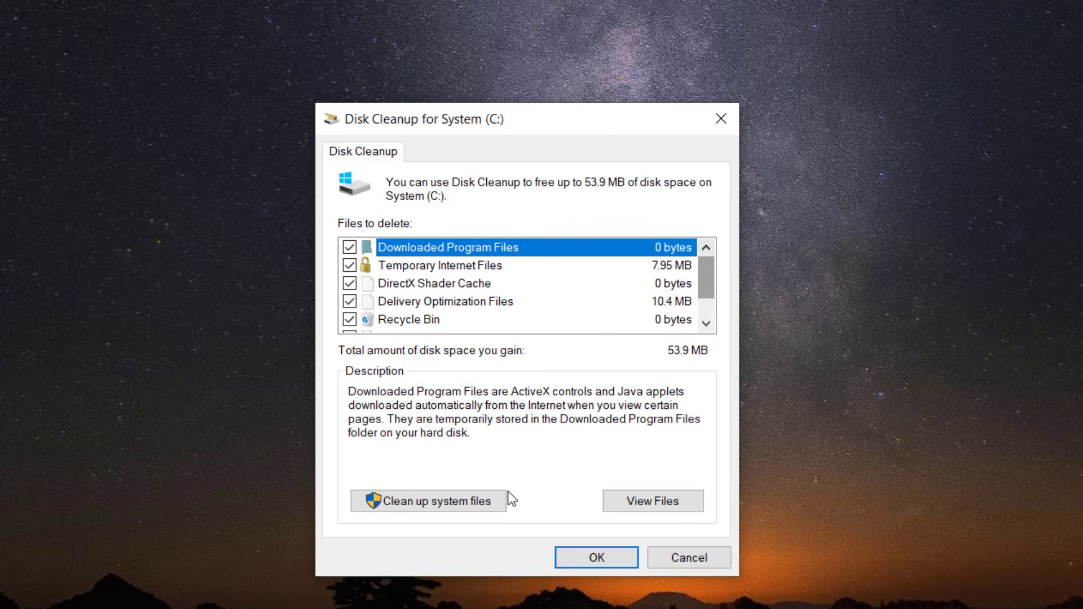
left_click(437, 499)
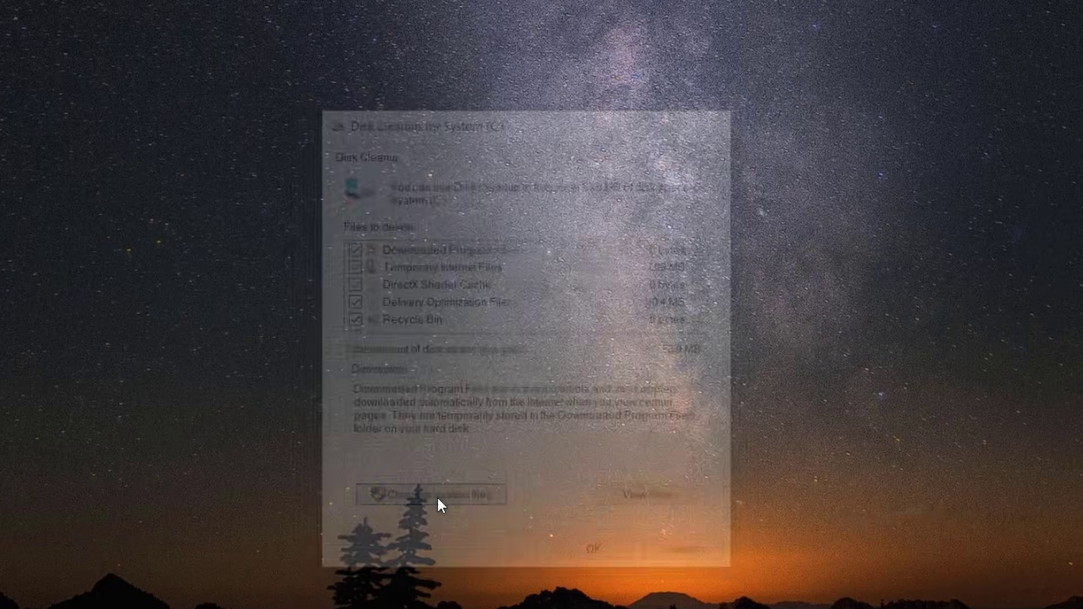
left_click(491, 473)
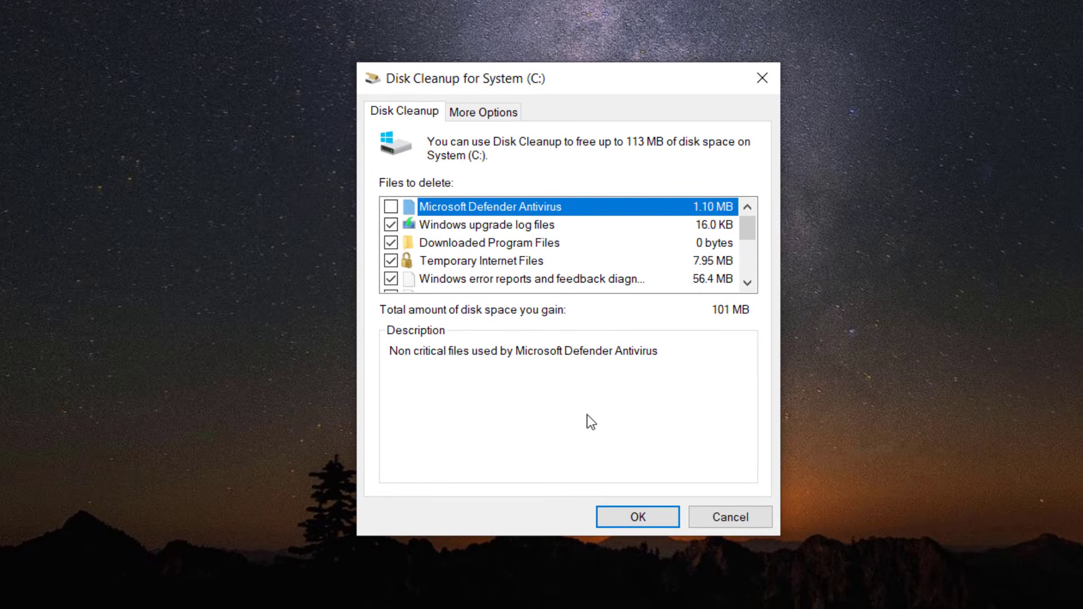
Include Microsoft Defender Antivirus and Delivery Optimization Files among the files to delete, and permanently delete all selected categories.
mouse_move(744, 228)
left_mouse_down()
mouse_move(741, 270)
mouse_move(741, 247)
left_mouse_up()
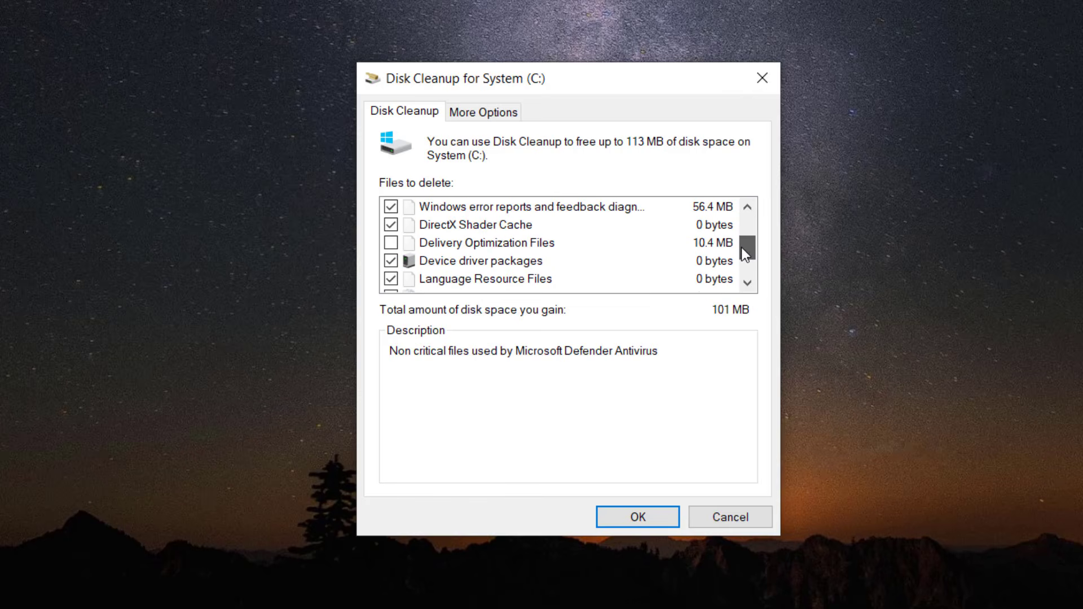
left_click(391, 243)
scroll(746, 257, "up", 2)
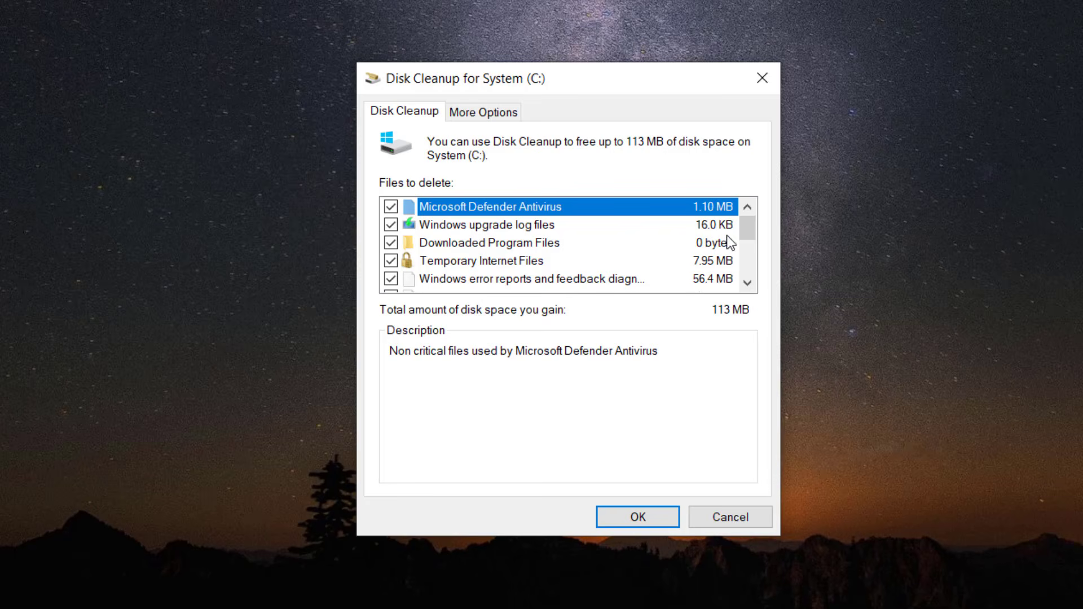
left_click_drag(746, 222, 745, 288)
left_click(620, 512)
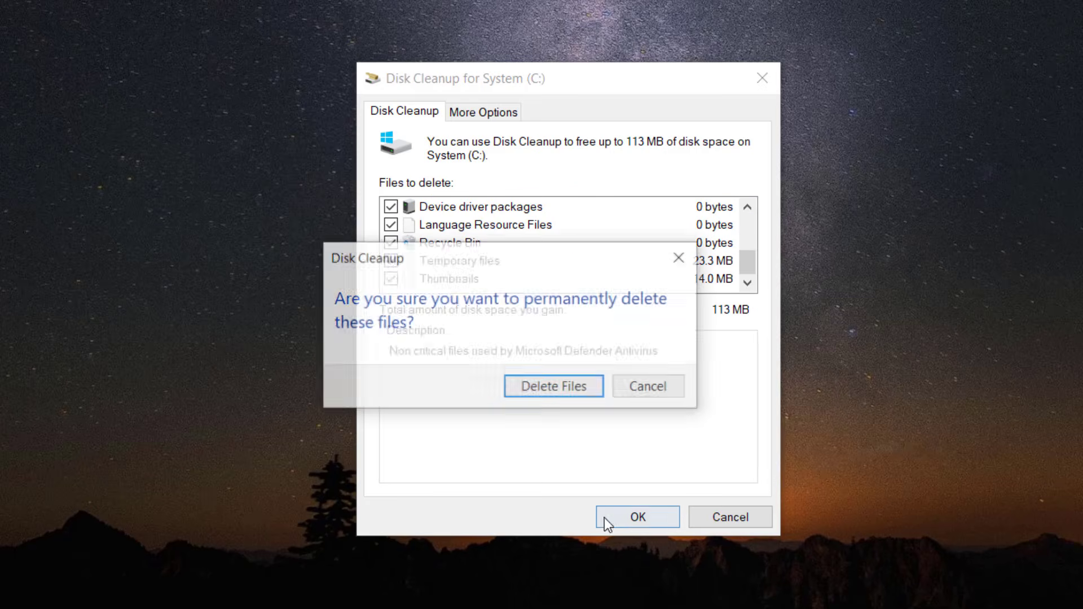
left_click(586, 385)
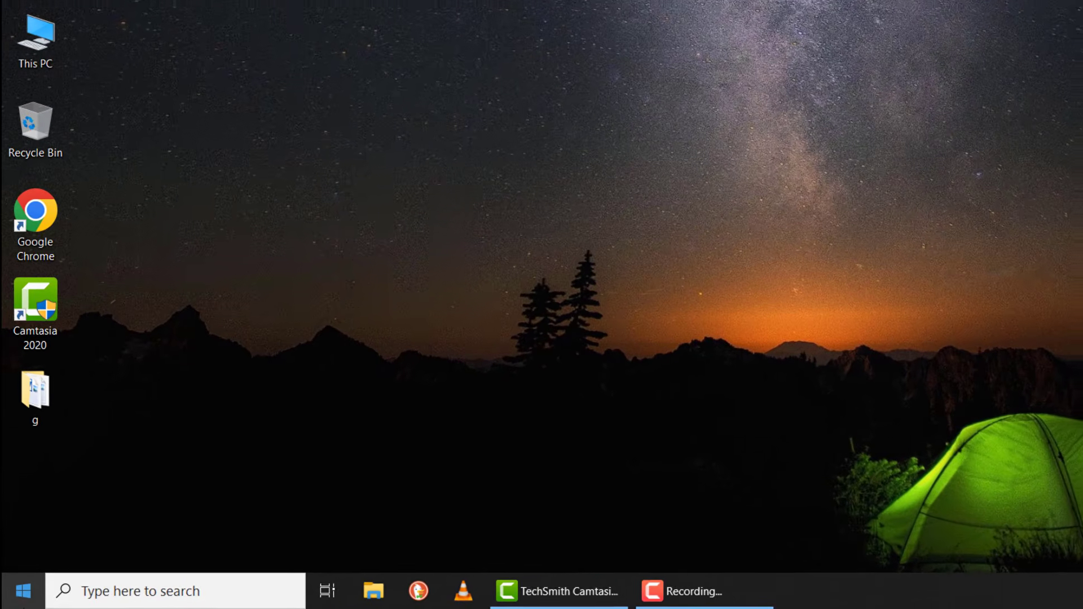
Open This PC and show the properties of the System (C:) drive.
left_click(23, 591)
type("THIS PC")
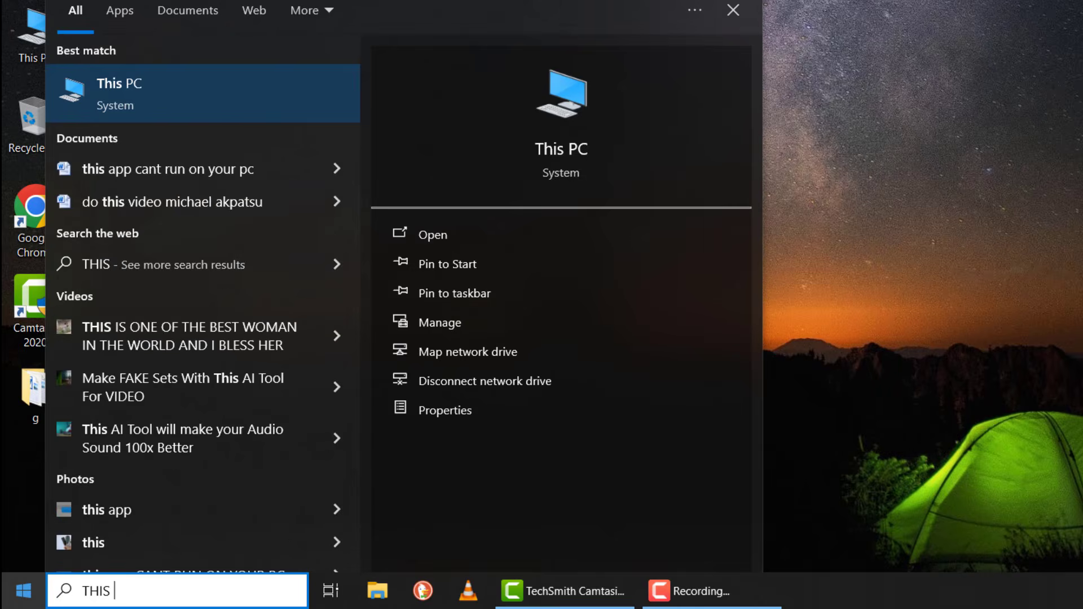
left_click(175, 100)
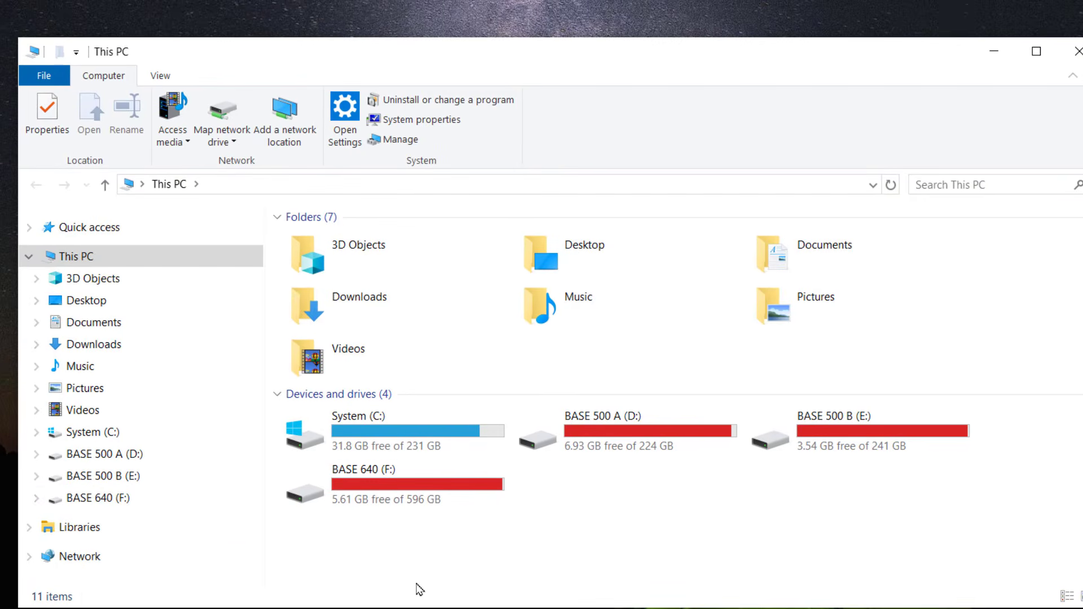
left_click(384, 438)
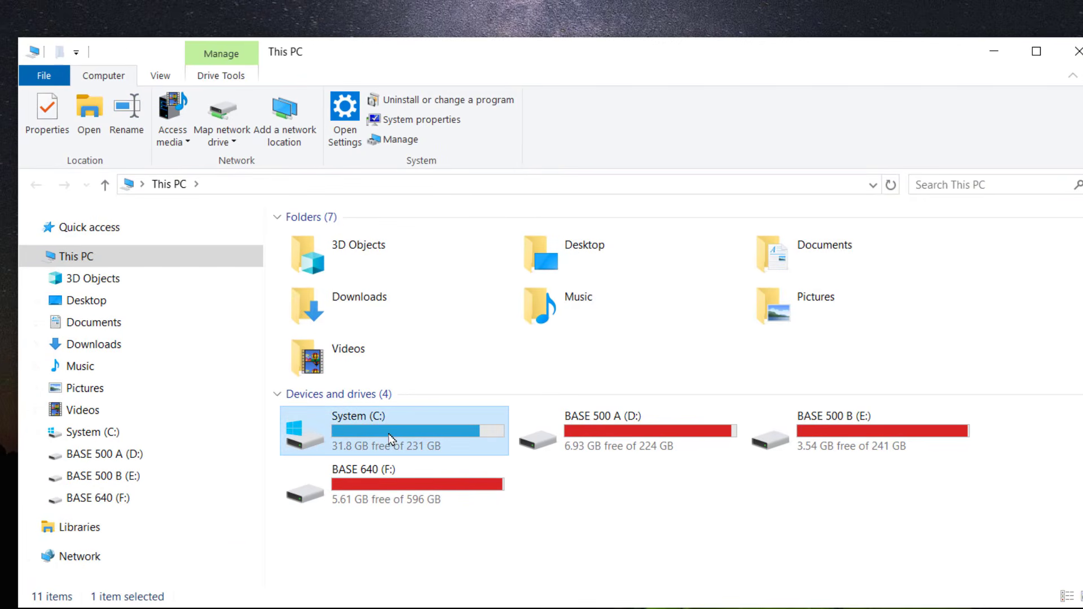
right_click(397, 439)
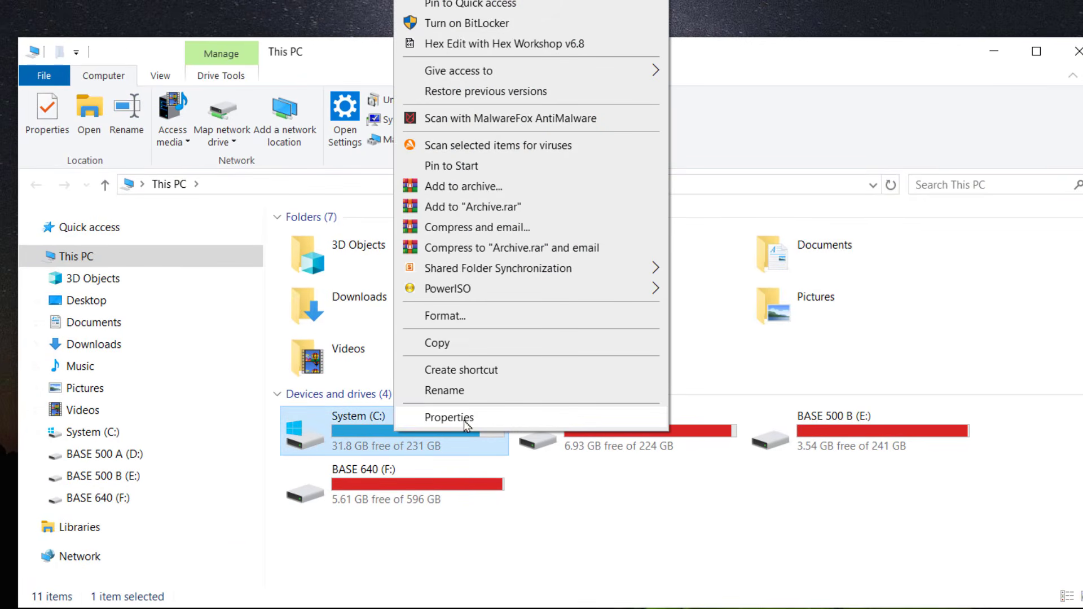
left_click(449, 418)
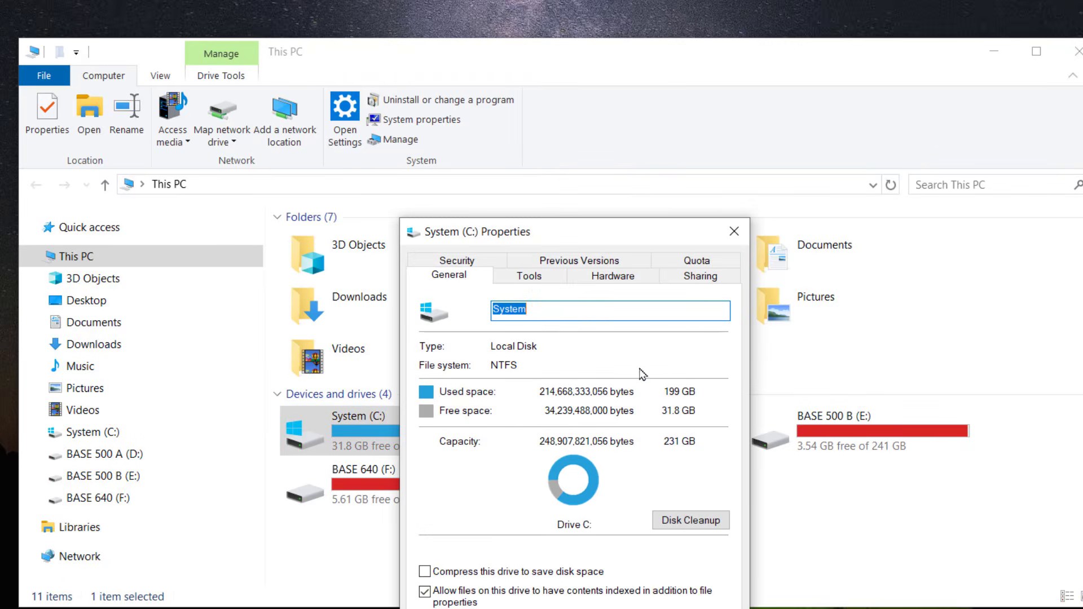
Optimize the System (C:) drive with Optimize Drives, and close the optimizer, the drive properties and This PC.
left_click(523, 282)
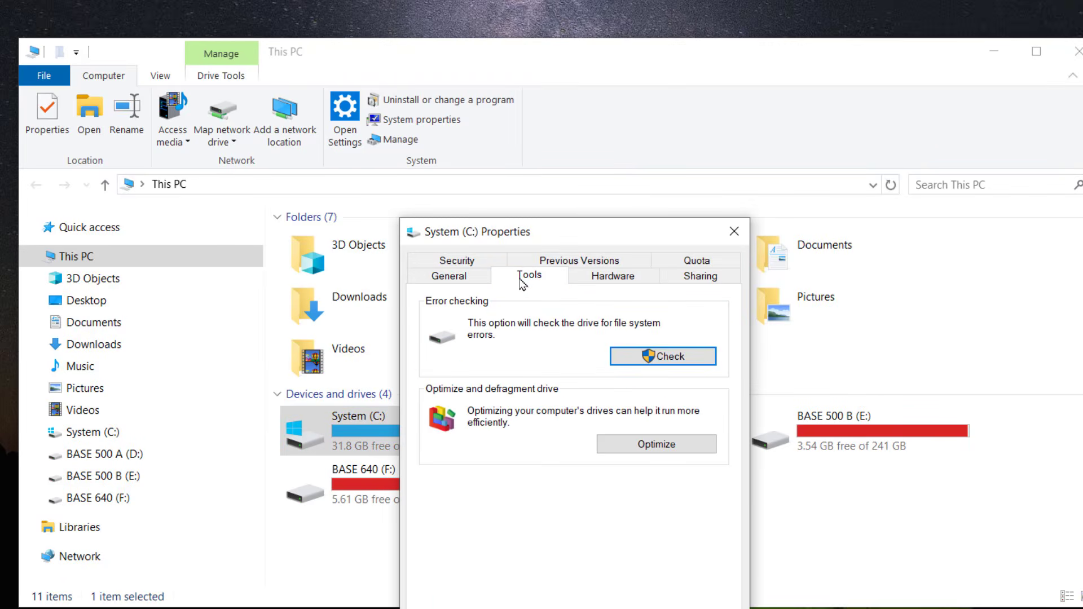
left_click(649, 446)
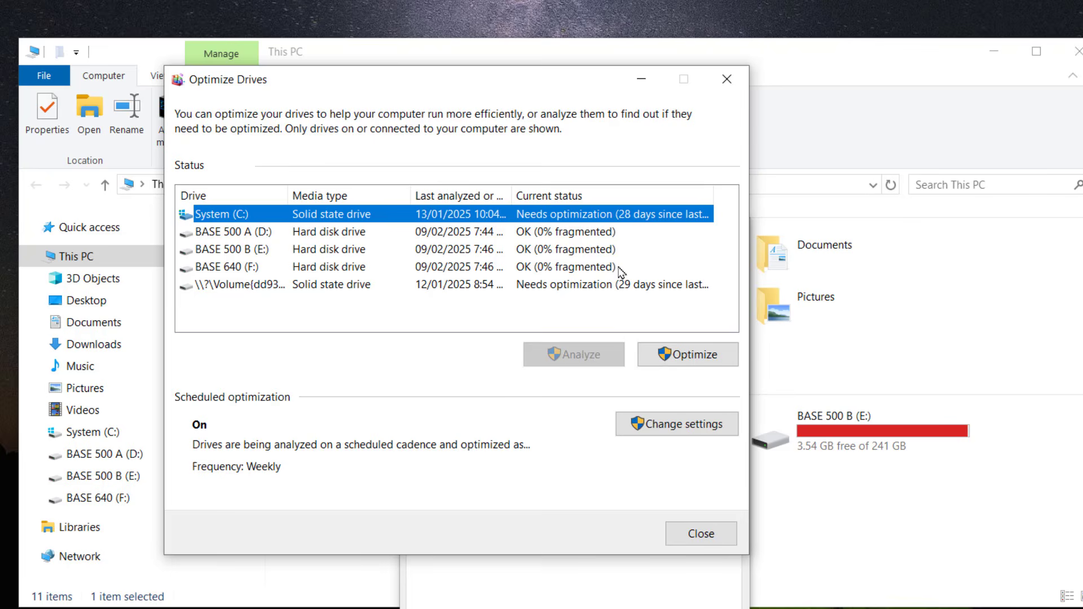
left_click(682, 358)
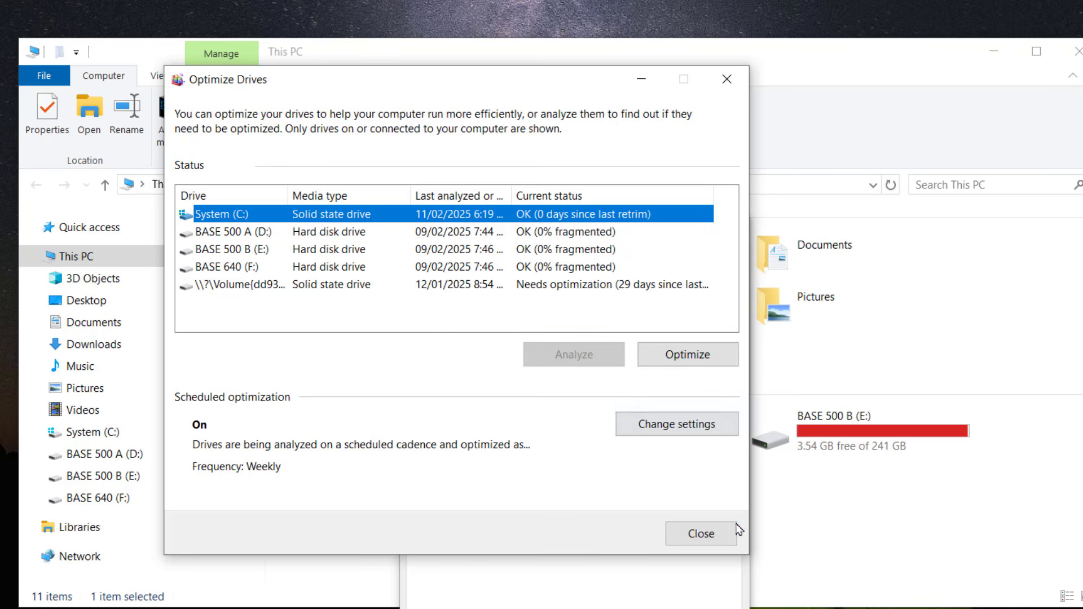
left_click(702, 525)
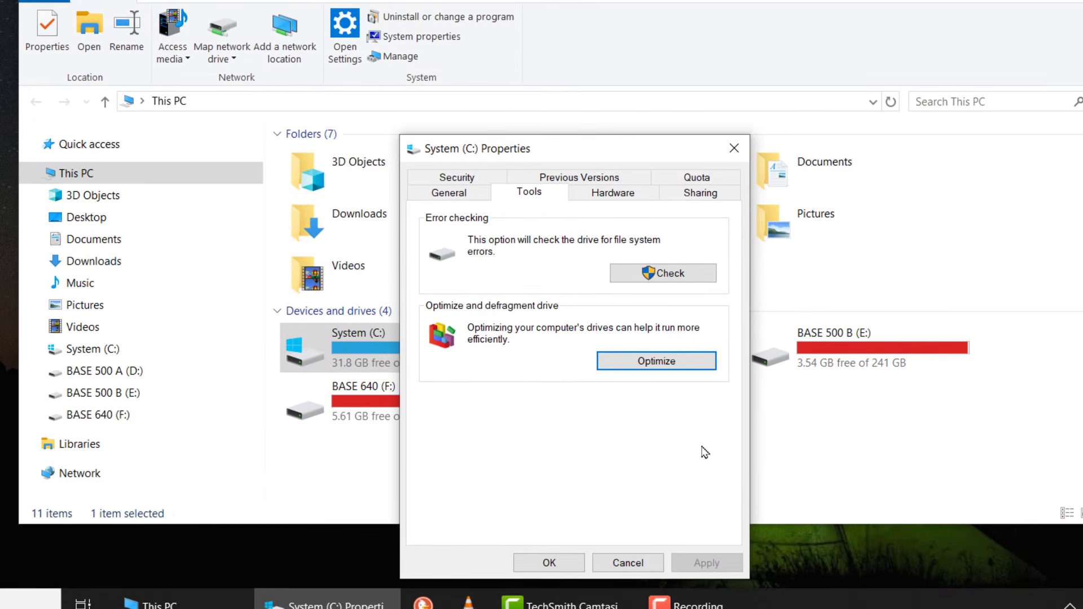
left_click(550, 547)
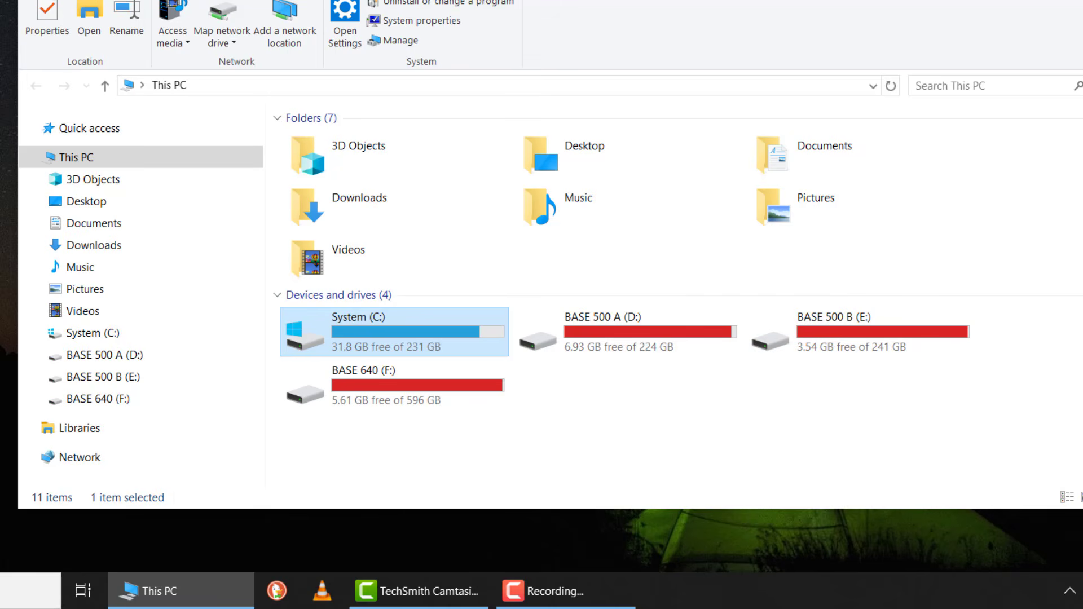
left_click(1082, 0)
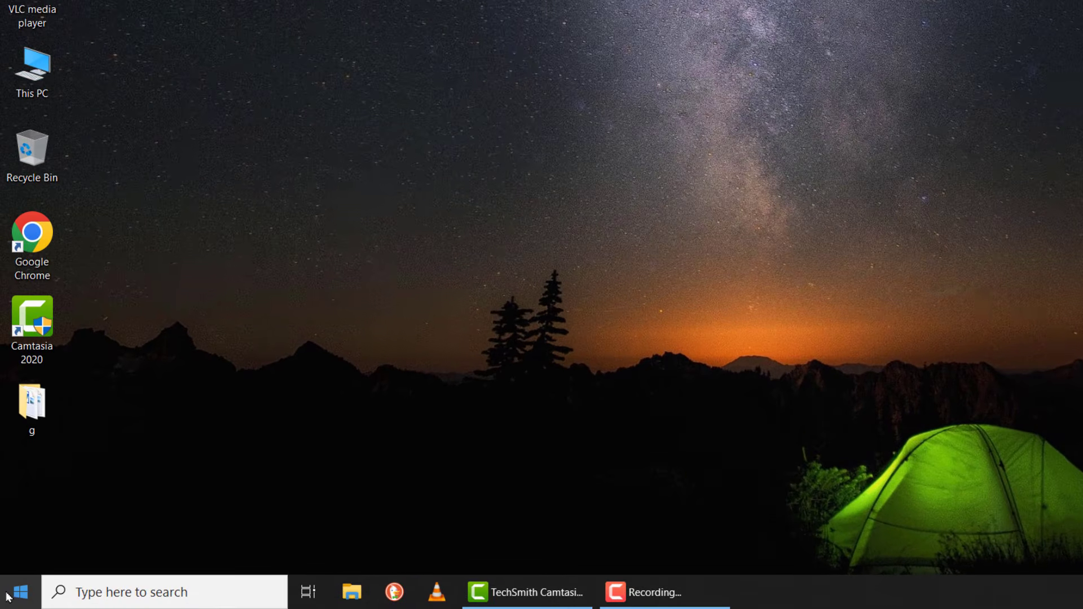
Open This PC again and go to the Windows folder on the System (C:) drive.
left_click(17, 595)
type("T")
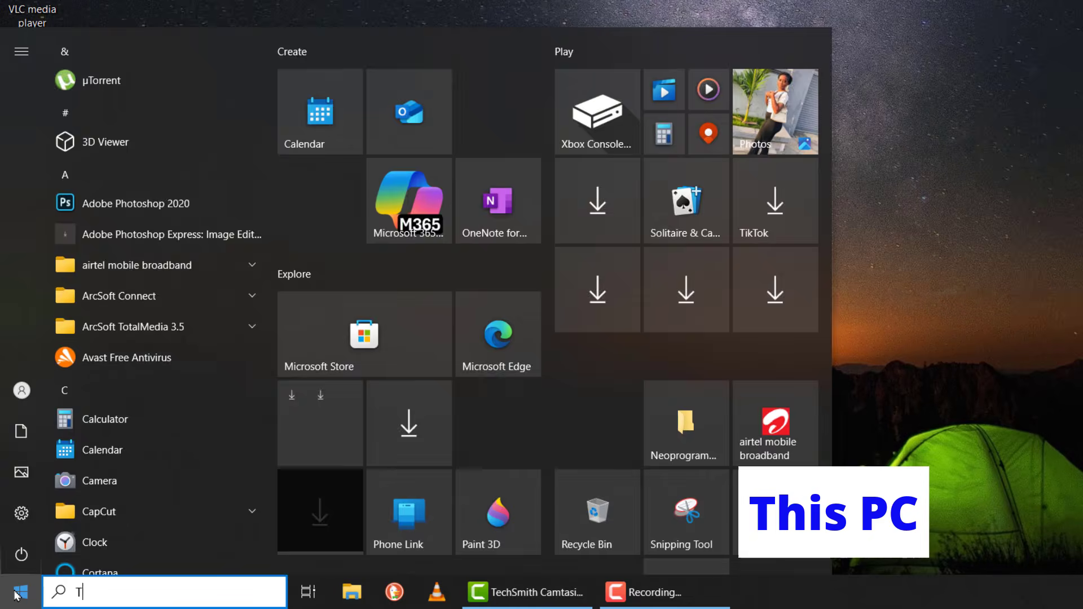
type("HIS PC")
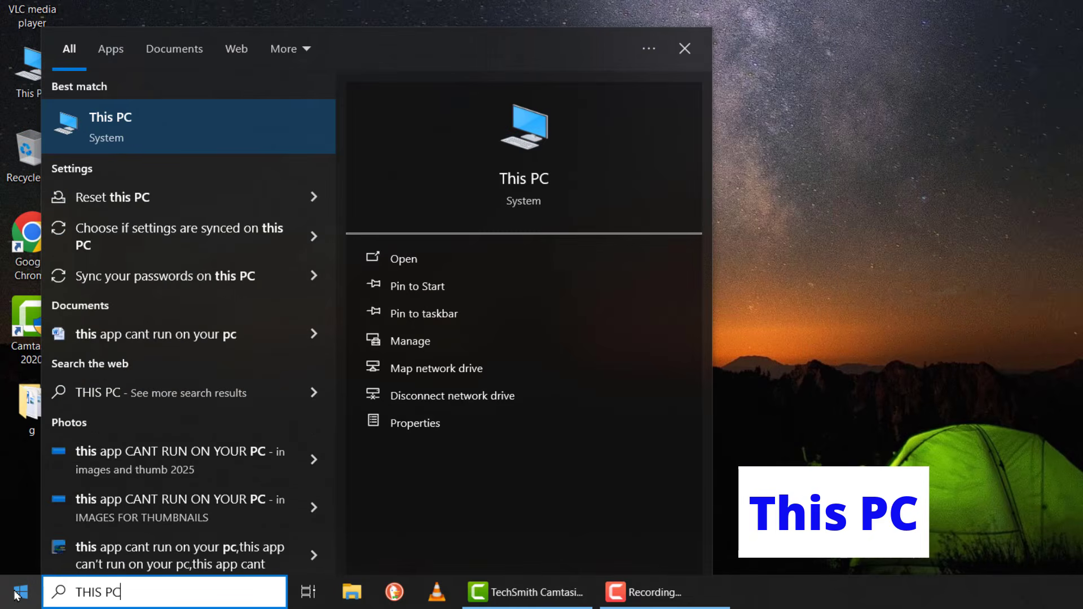
left_click(151, 130)
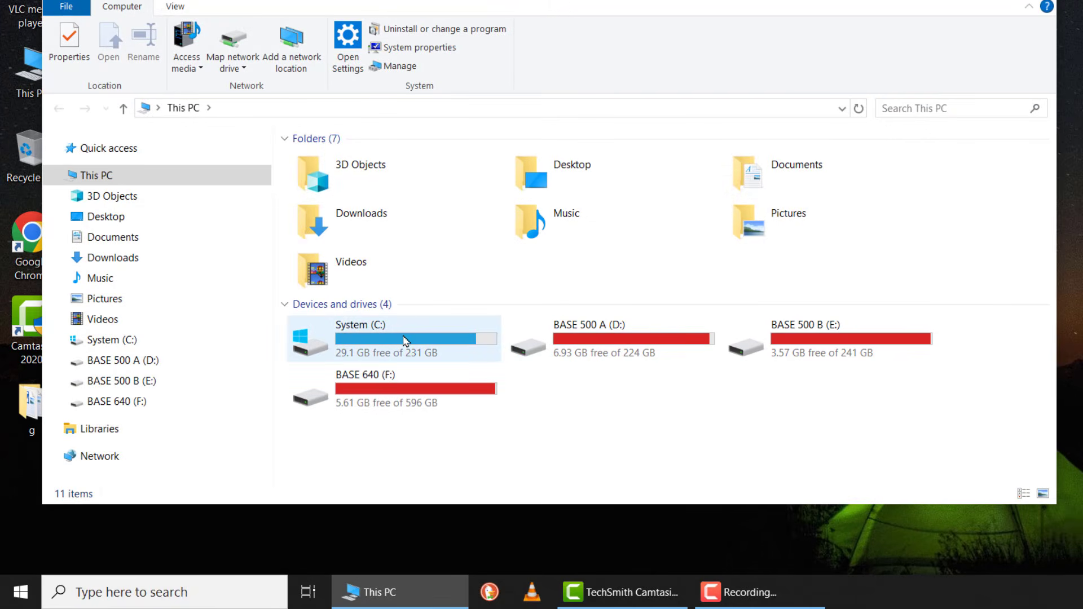
double_click(399, 339)
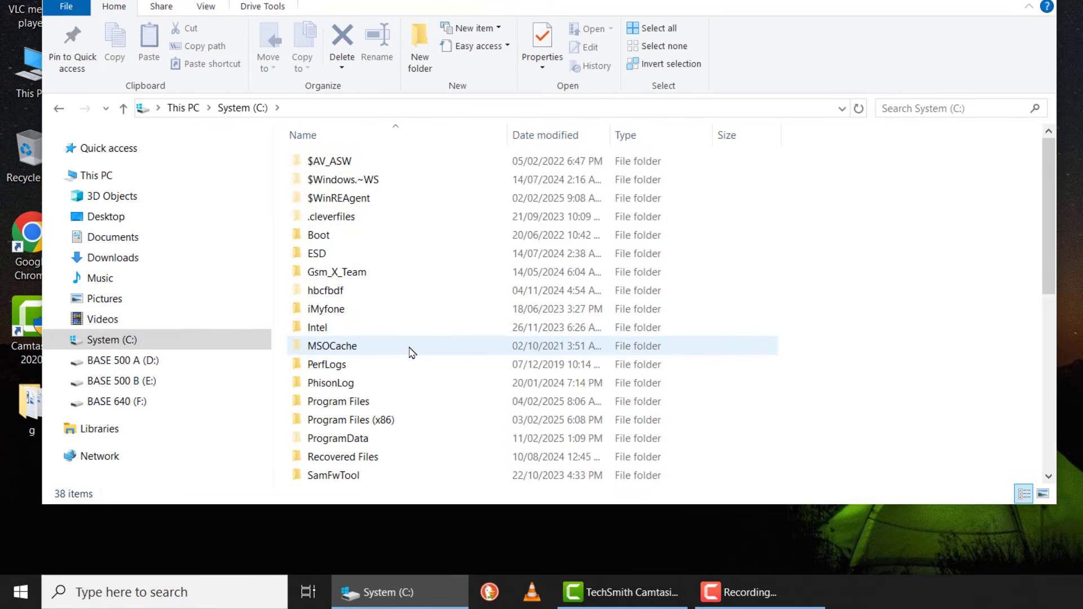
left_click_drag(1047, 195, 1051, 305)
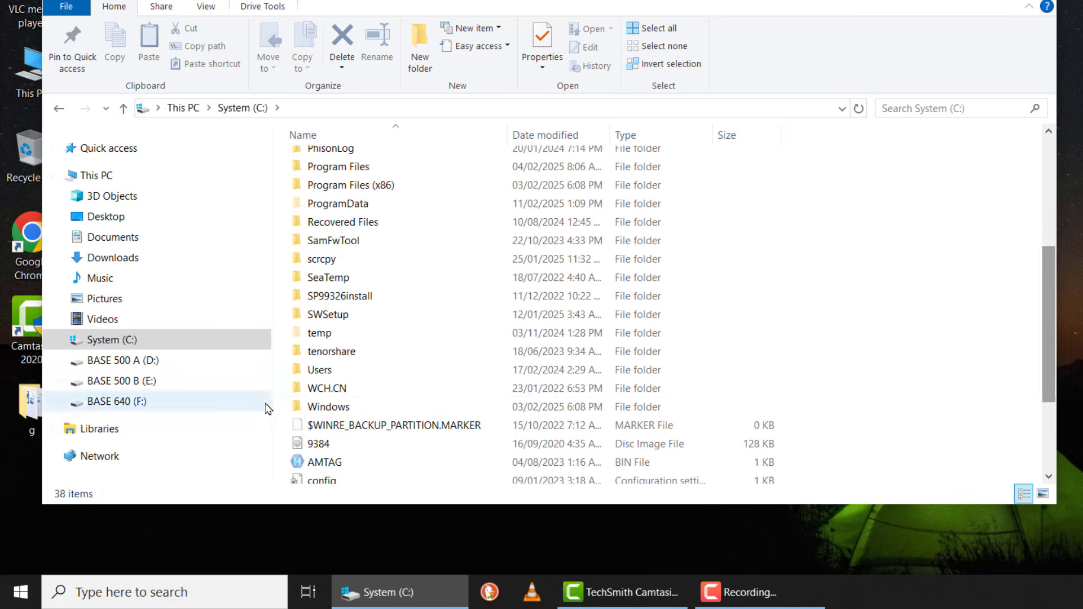
double_click(328, 406)
Find the SoftwareDistribution folder inside the Windows folder and open it.
left_click(351, 288)
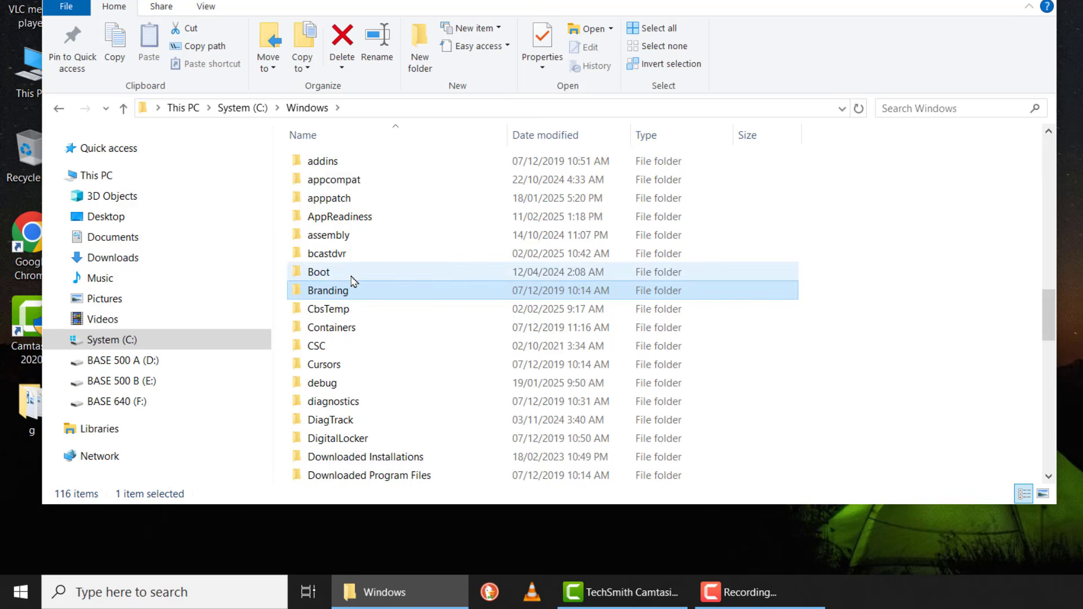
key("s")
key("s")
key("s")
key("s")
key("s")
key("s")
key("s")
key("s")
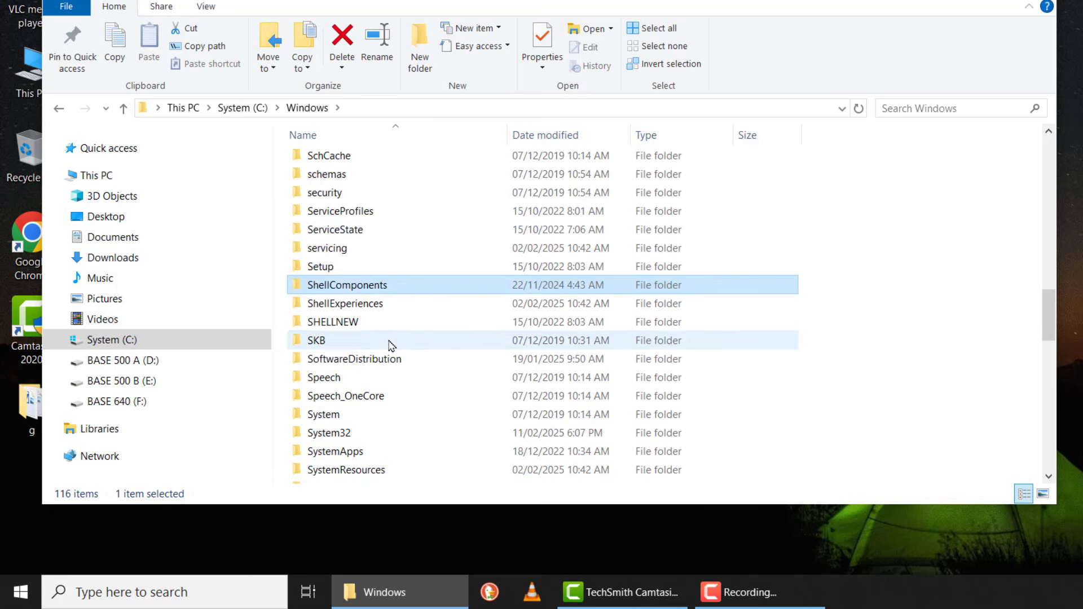
key("s")
key("s")
key("s")
key("s")
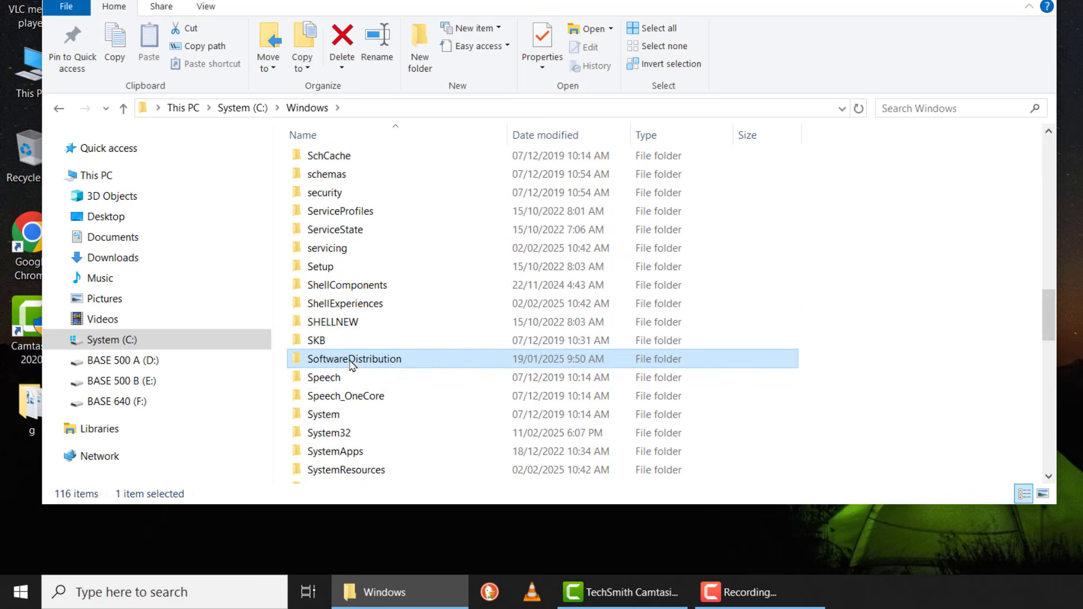
double_click(372, 363)
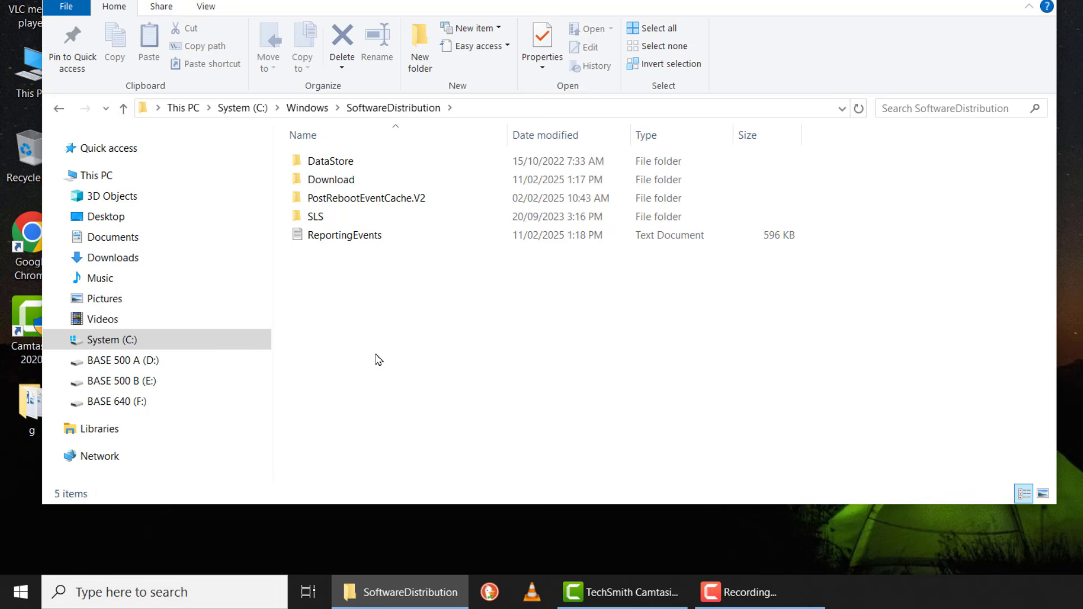
Check the size of the Download folder in its properties and close them.
right_click(335, 183)
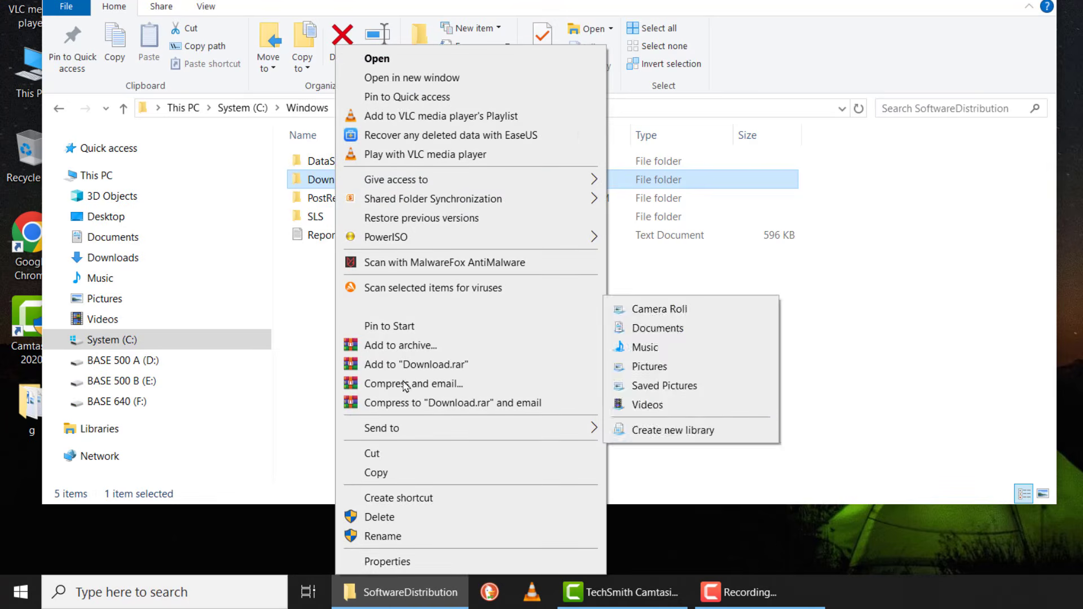
left_click(395, 562)
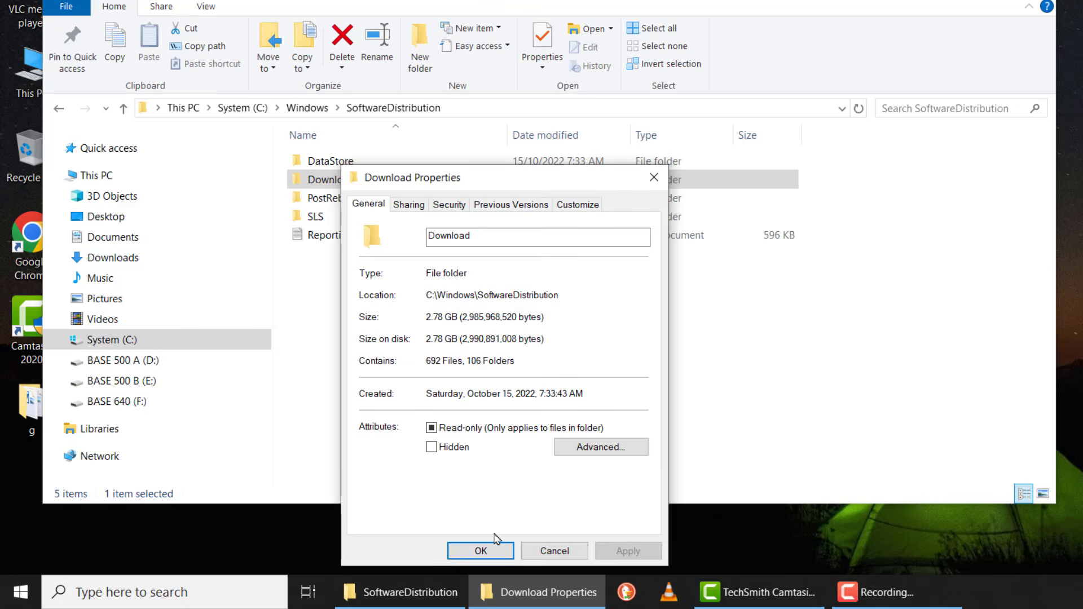
left_click(481, 550)
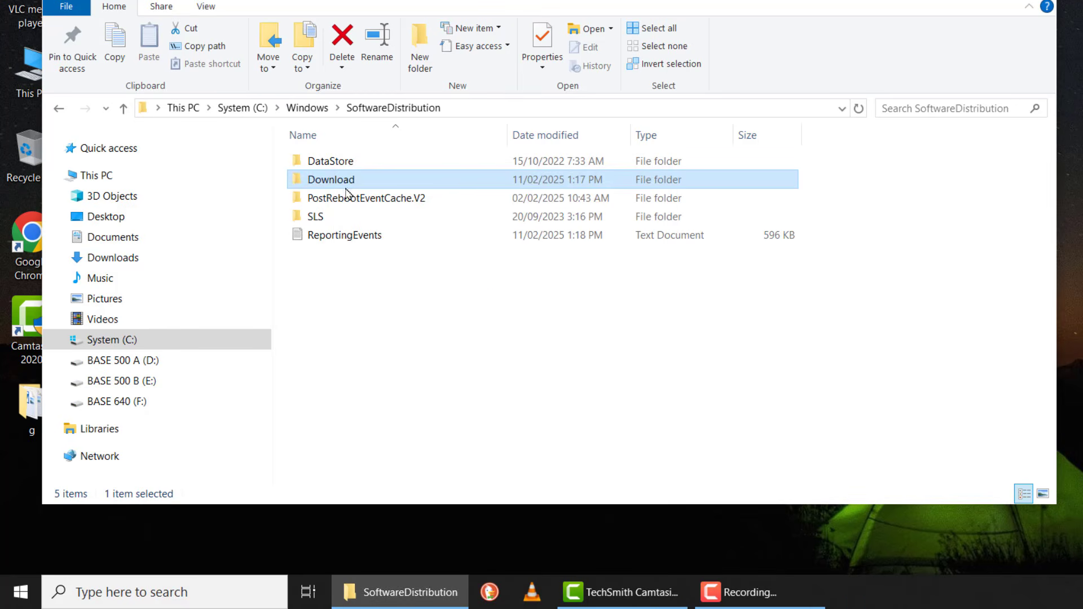
Delete the Download folder from the SoftwareDistribution folder.
right_click(345, 180)
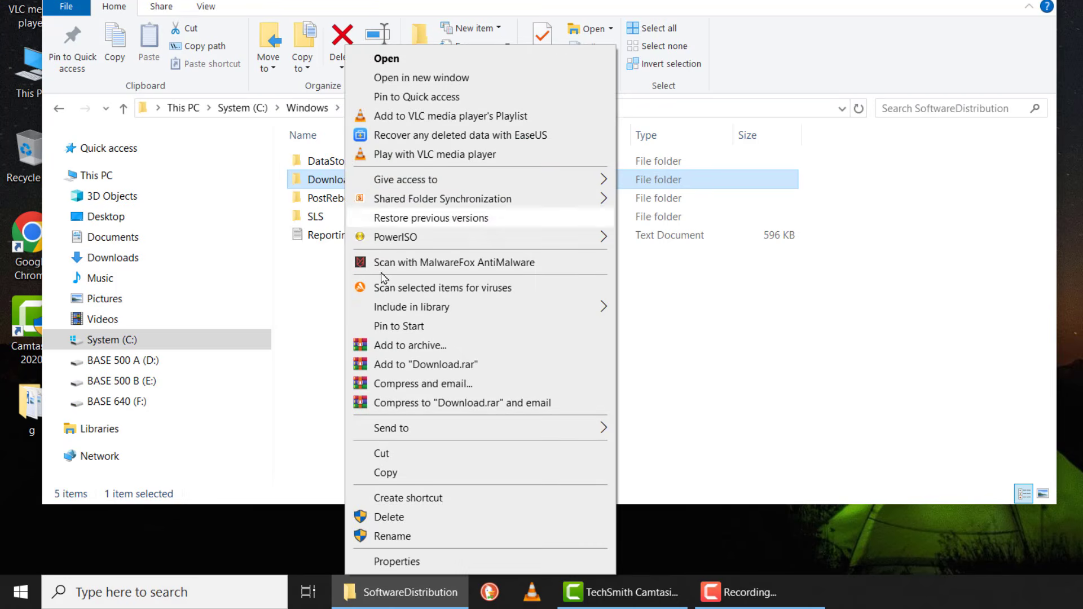
left_click(389, 517)
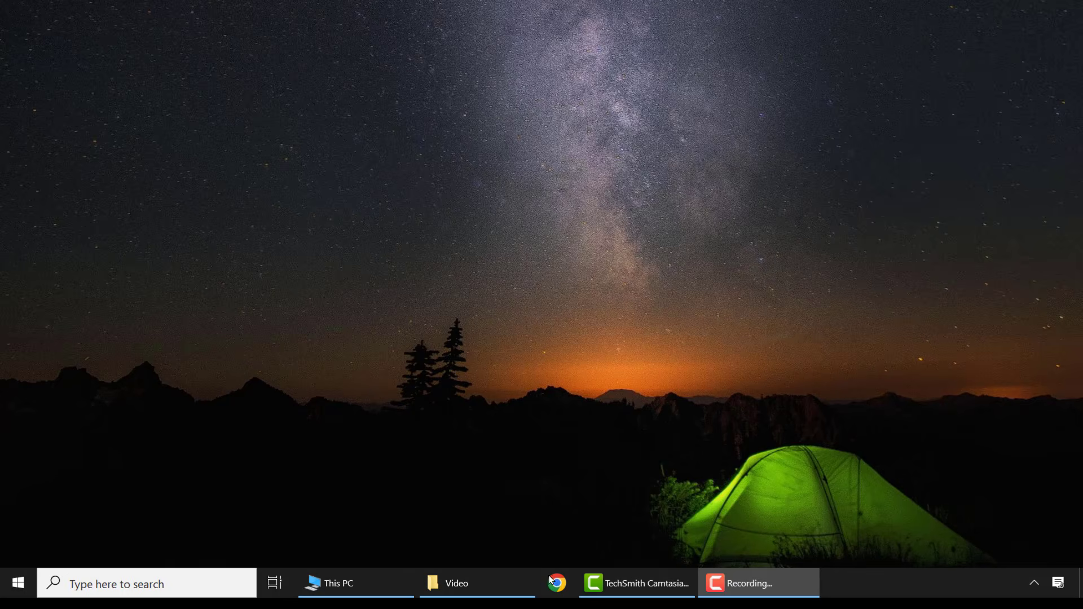
Search This PC for very large files using the size filters SIZE:GIGANTIC and SIZE:HUGE.
left_click(338, 583)
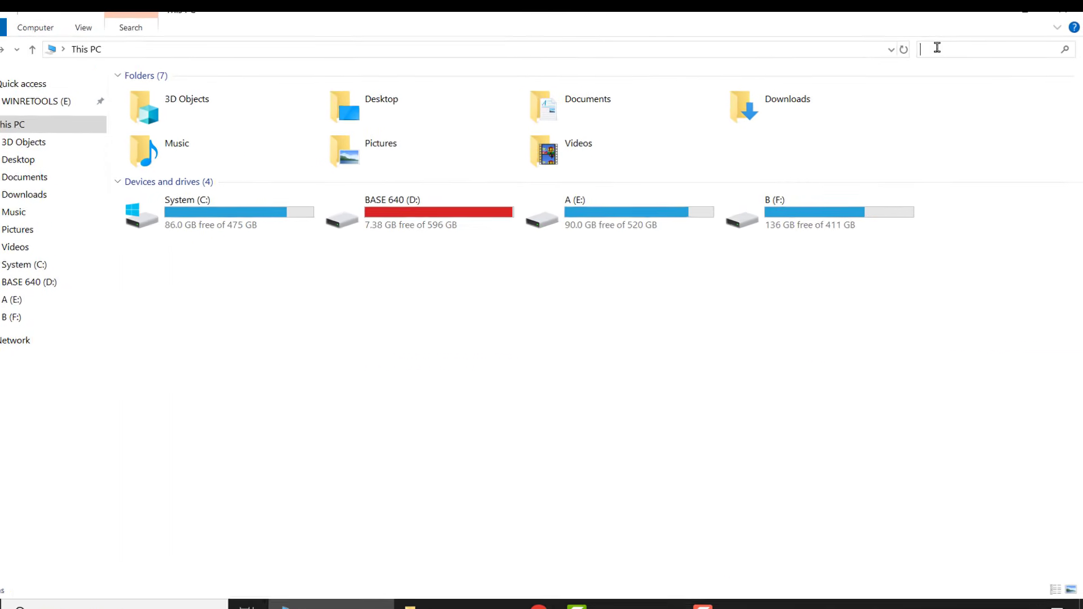
type("SI")
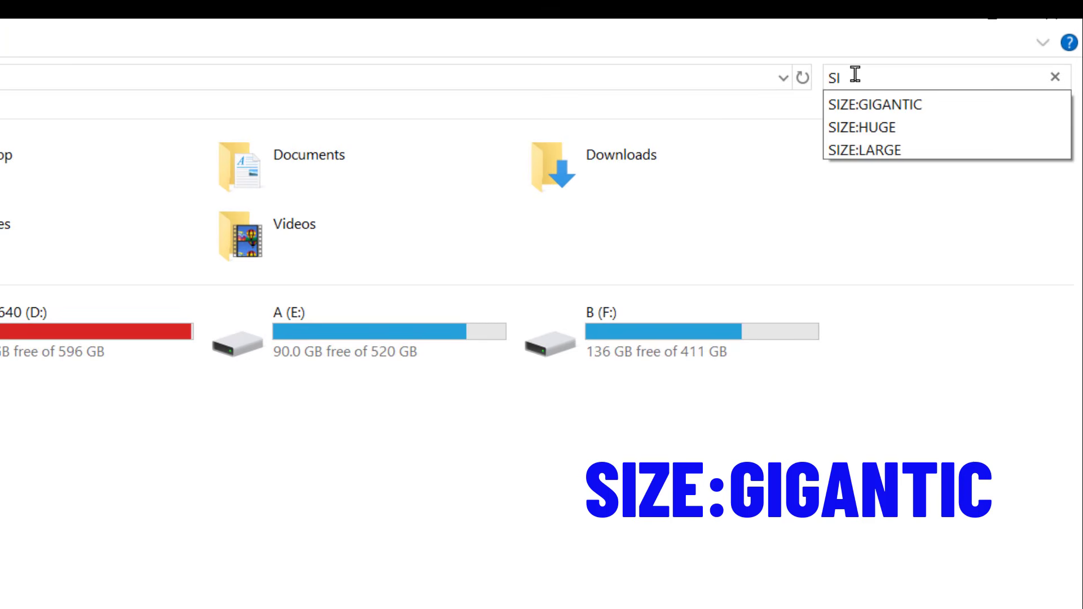
left_click(919, 105)
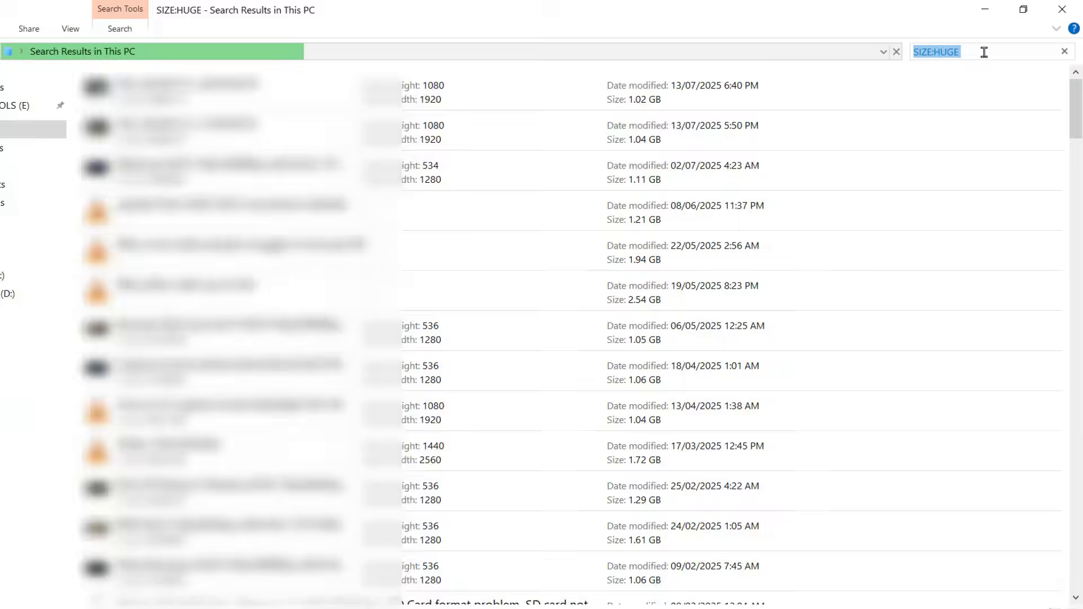
left_click(992, 48)
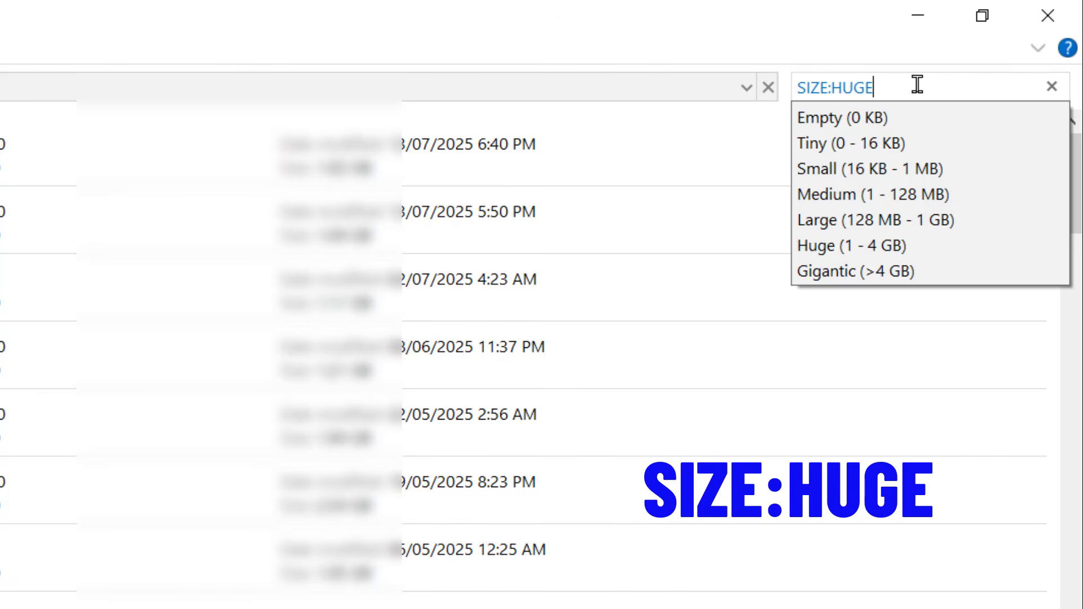
key("Escape")
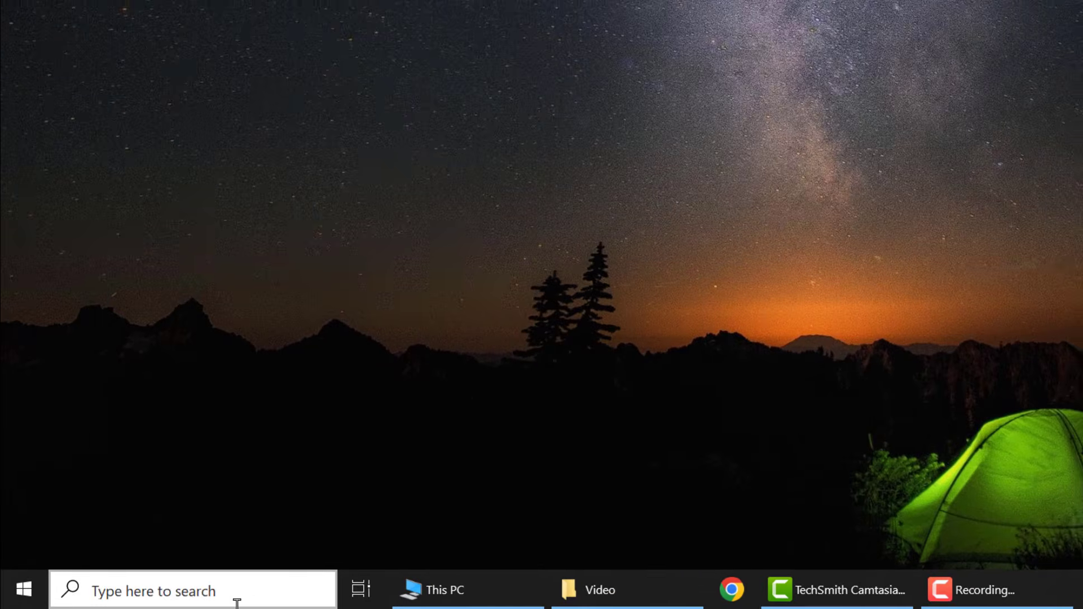
Search Windows for "STORAGE" and open Storage settings.
left_click(199, 597)
type("ST")
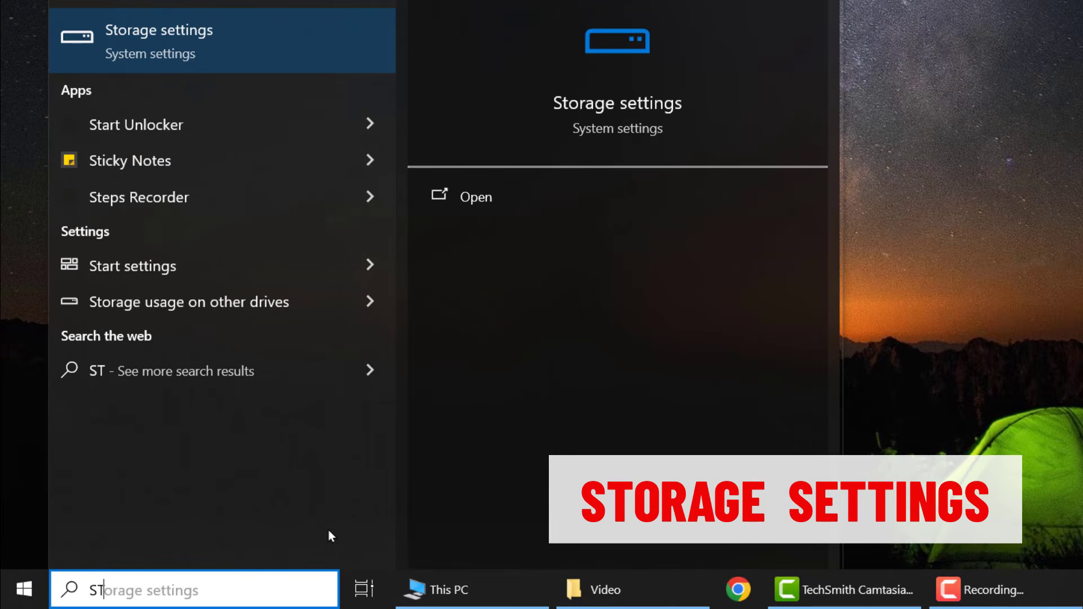
type("ORAGE")
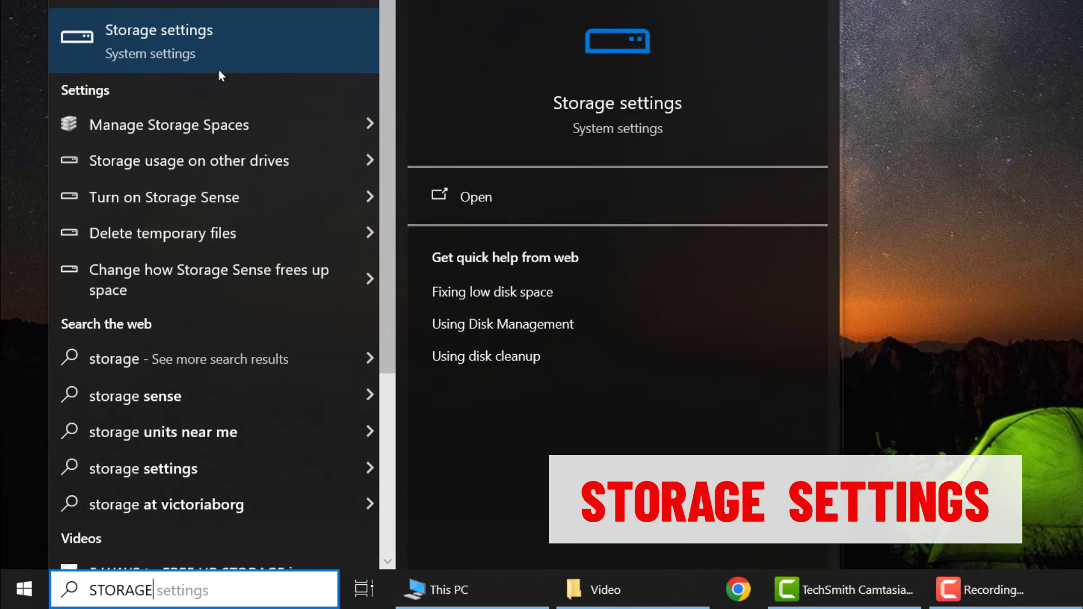
left_click(213, 49)
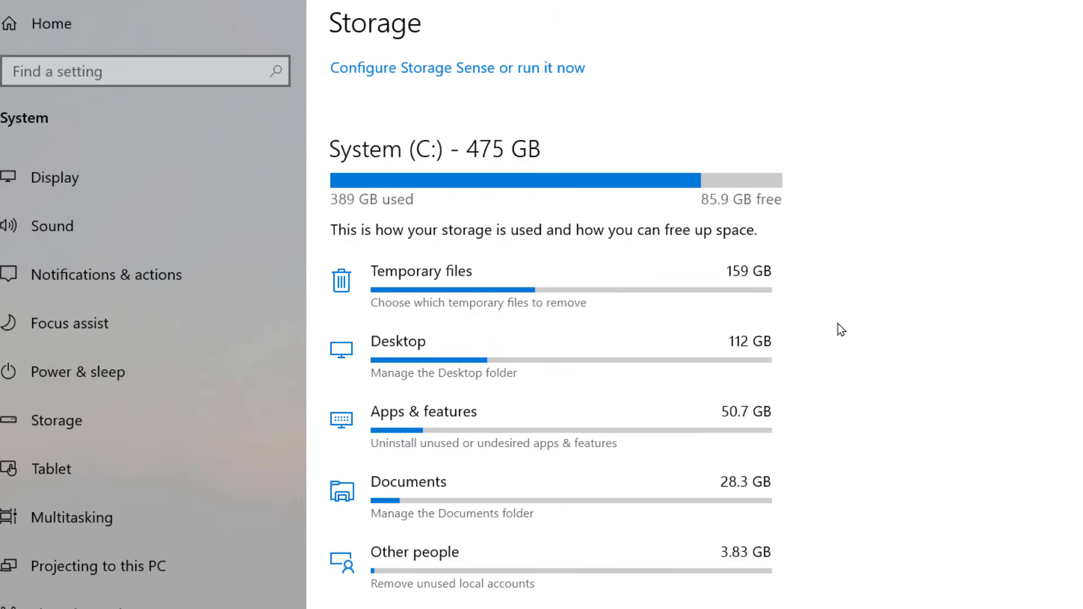
Open the Temporary files list for drive C, review the selected categories, including Windows Update Cleanup, and remove the selected files.
left_click(576, 297)
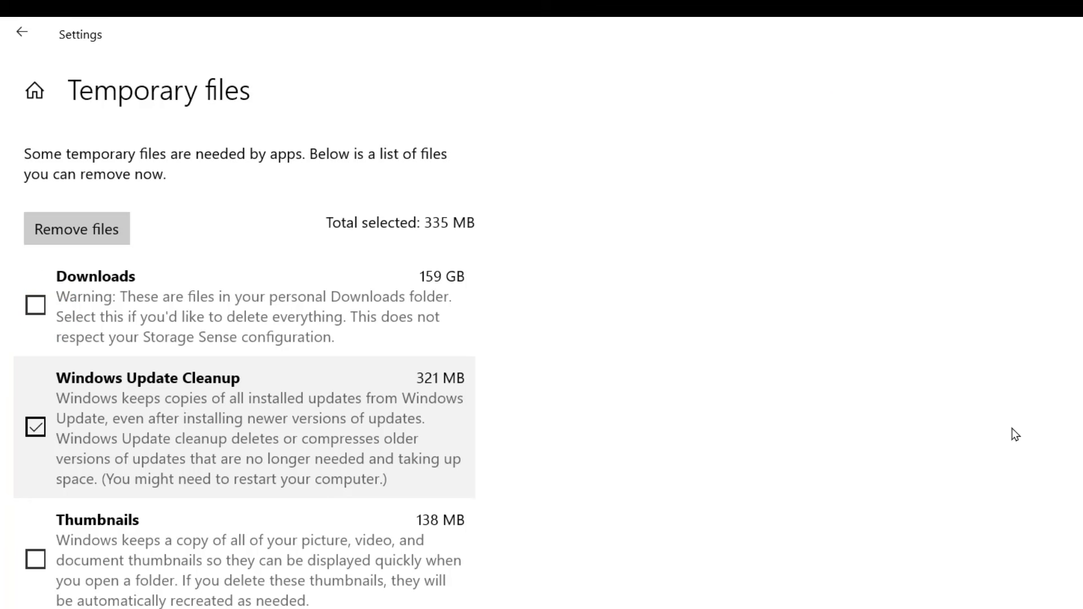
scroll(1054, 464, "down", 3)
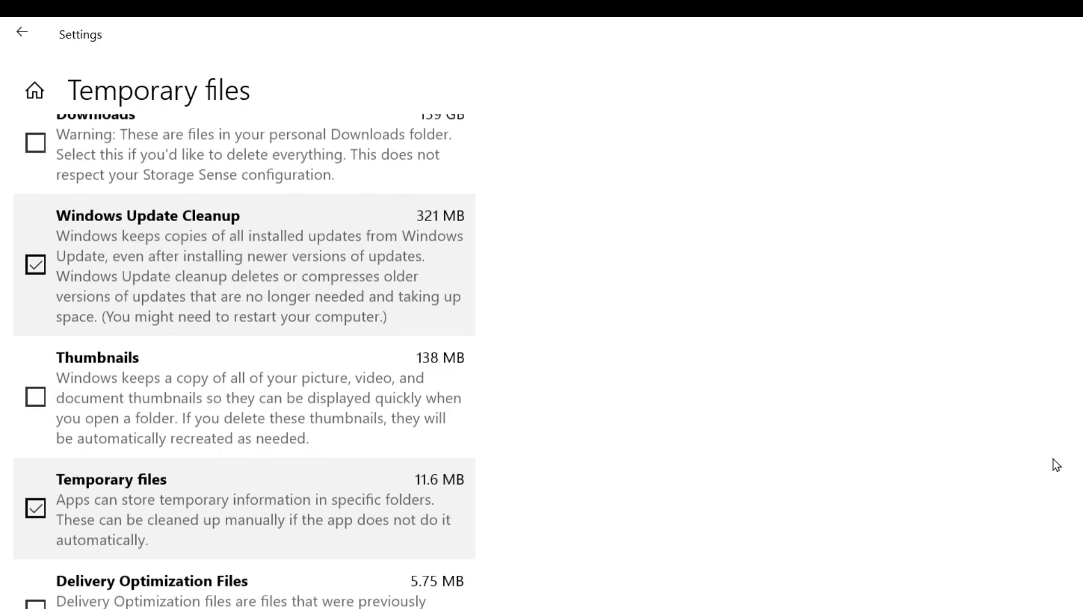
scroll(1056, 464, "down", 9)
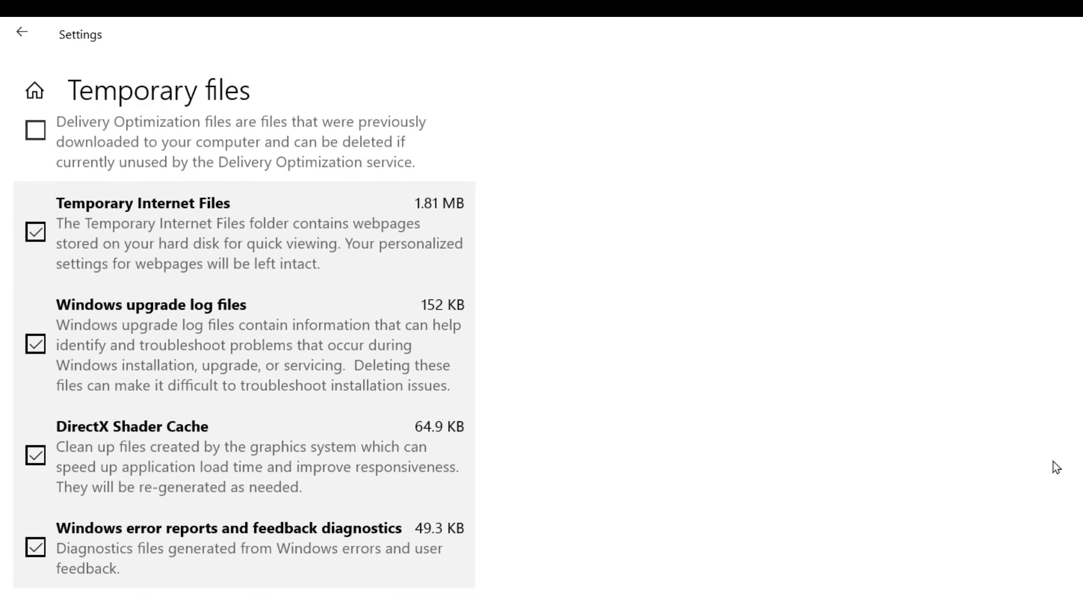
scroll(1053, 491, "up", 10)
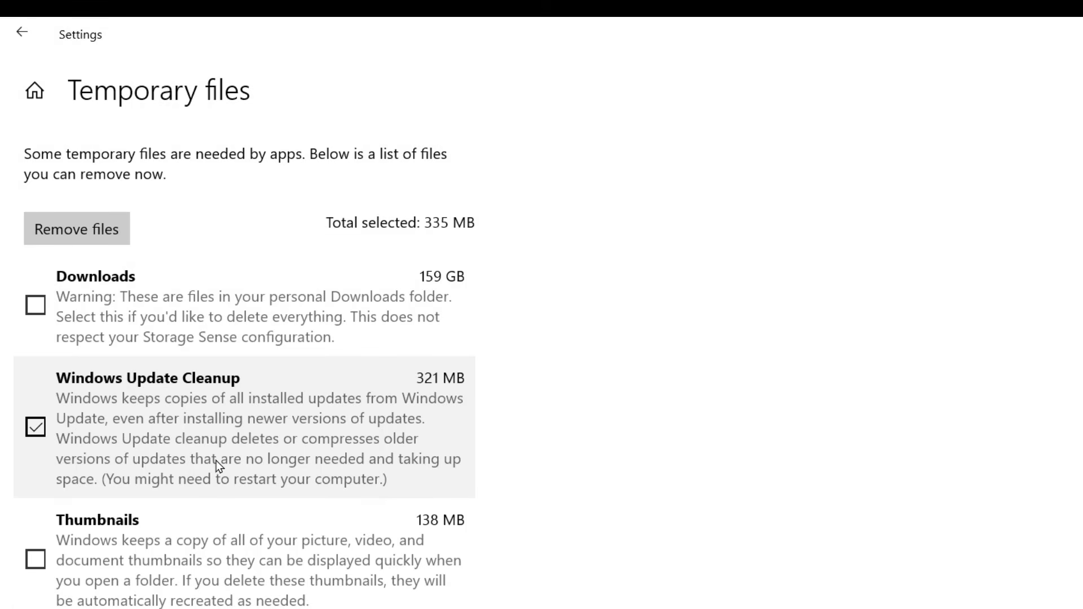
left_click(75, 229)
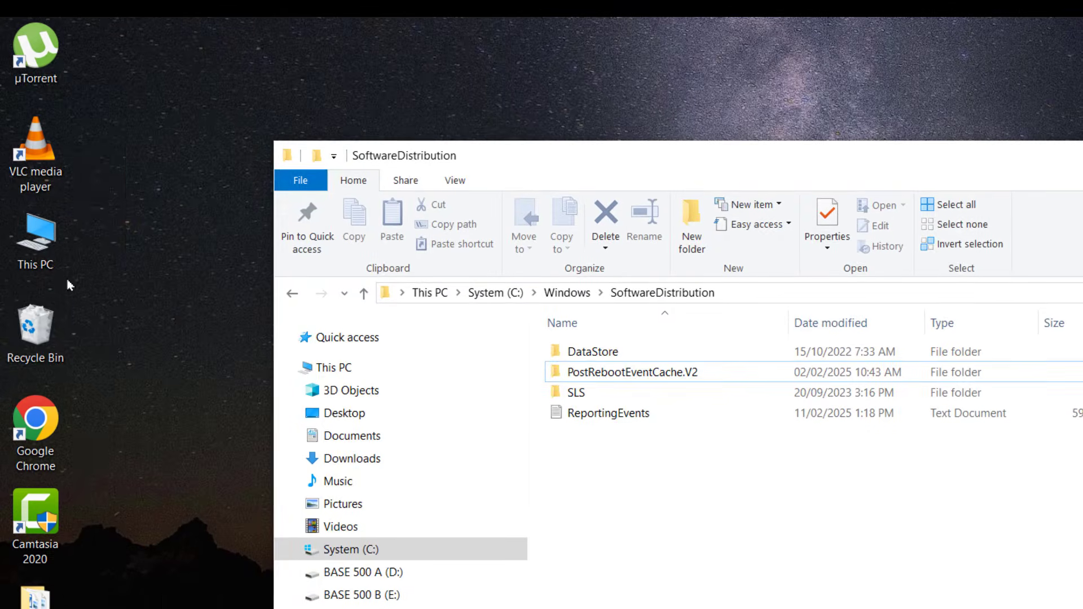
Empty the Recycle Bin, permanently deleting the Download folder.
right_click(39, 317)
left_click(107, 374)
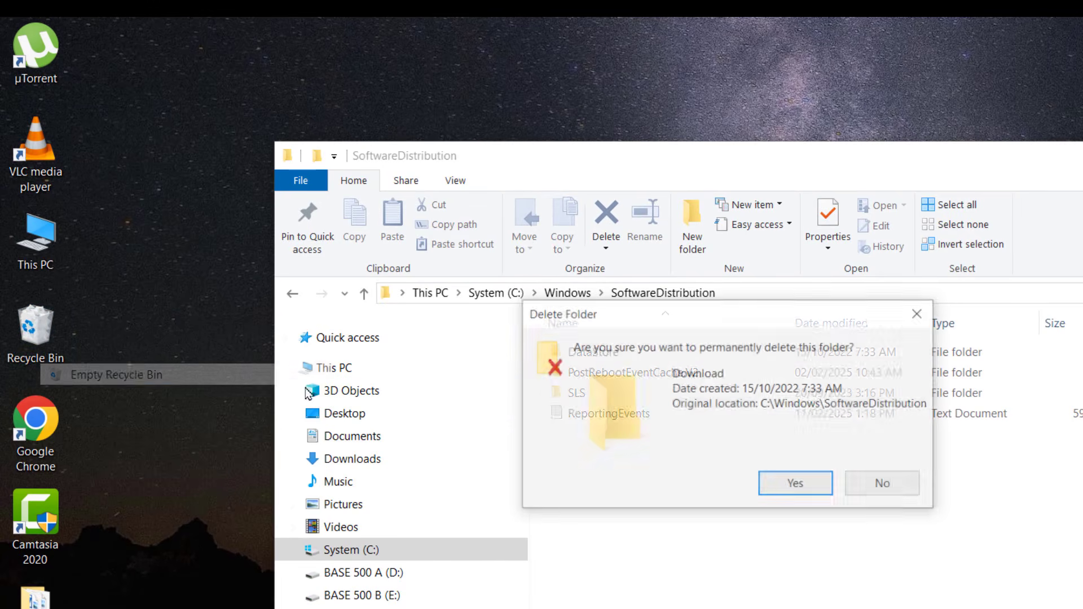
left_click(770, 487)
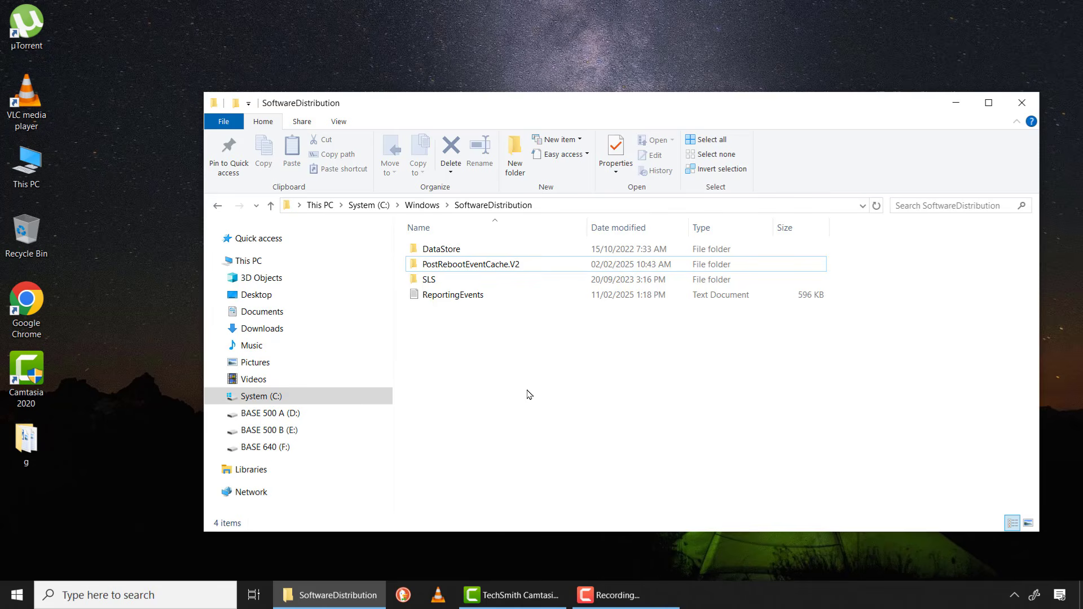
Close the SoftwareDistribution folder window and open the Start menu.
left_click(1019, 101)
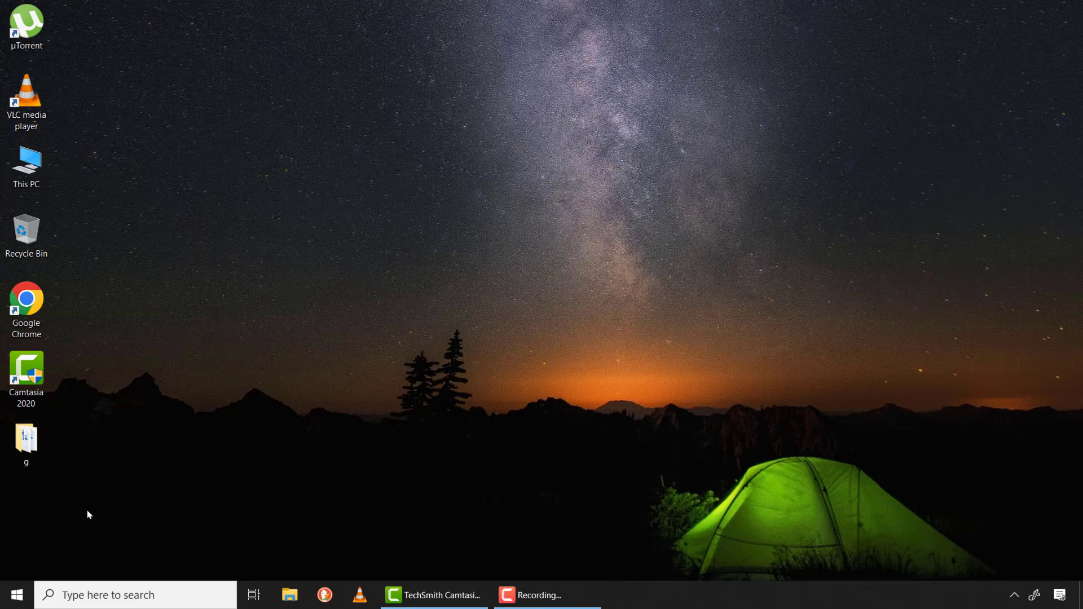
left_click(16, 595)
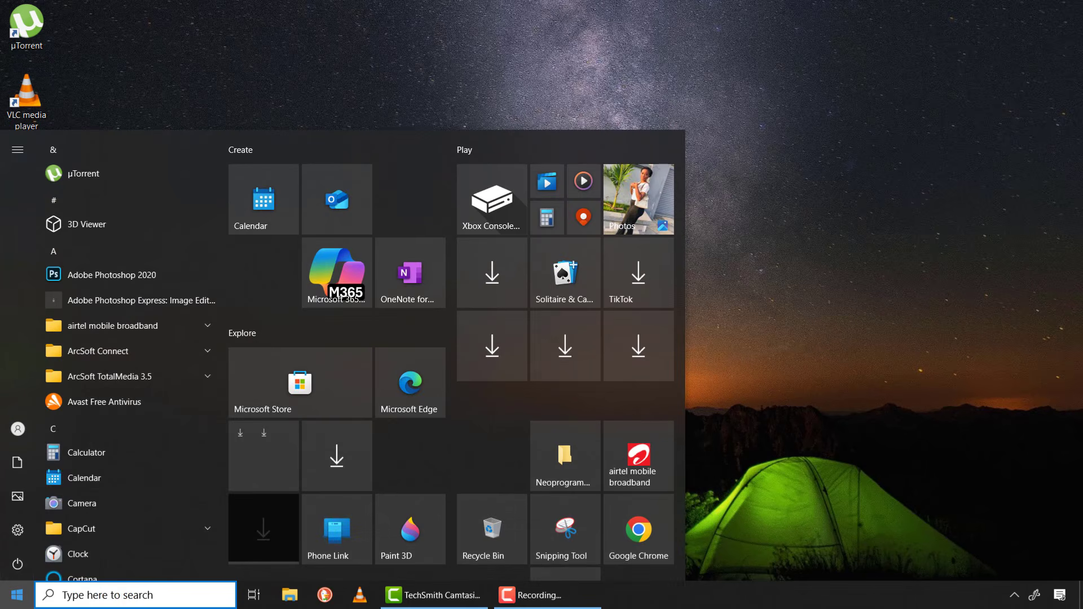